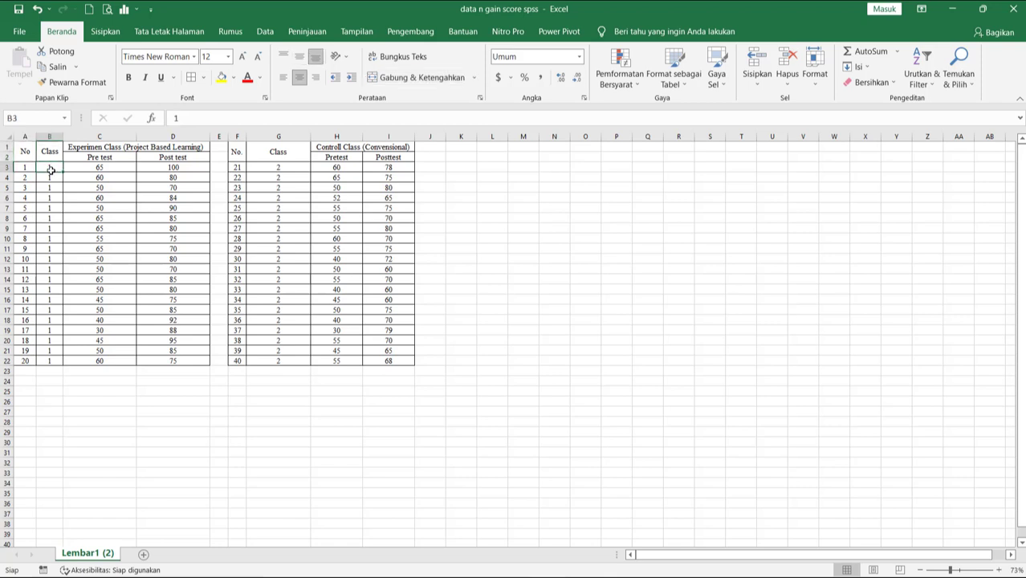
Step: Copy the experiment class's Class, Pre test and Post test data, cells B3:D22
{"action": "left_click", "coordinate": [50, 167]}
{"action": "left_click_drag", "start_coordinate": [51, 167], "coordinate": [167, 362]}
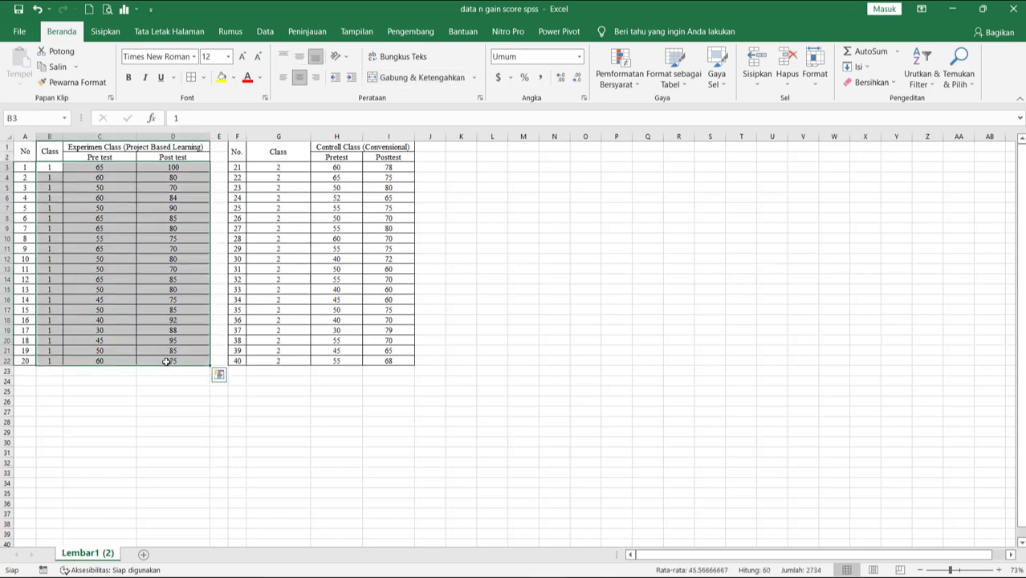
{"action": "left_click", "coordinate": [60, 68]}
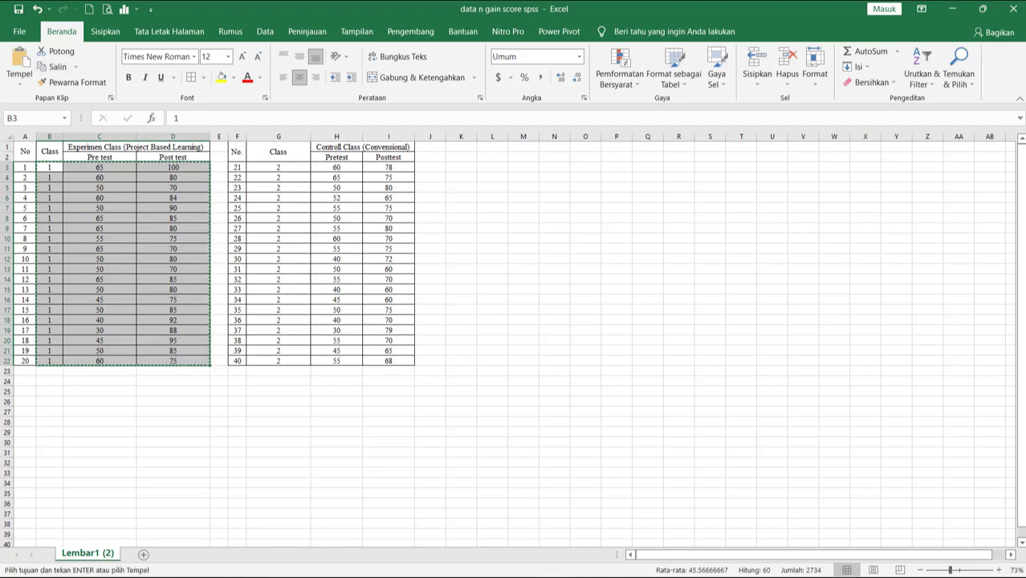
Step: Switch to the empty SPSS dataset and define three variables named Class, Pretest and Posttest
{"action": "left_click", "coordinate": [539, 567]}
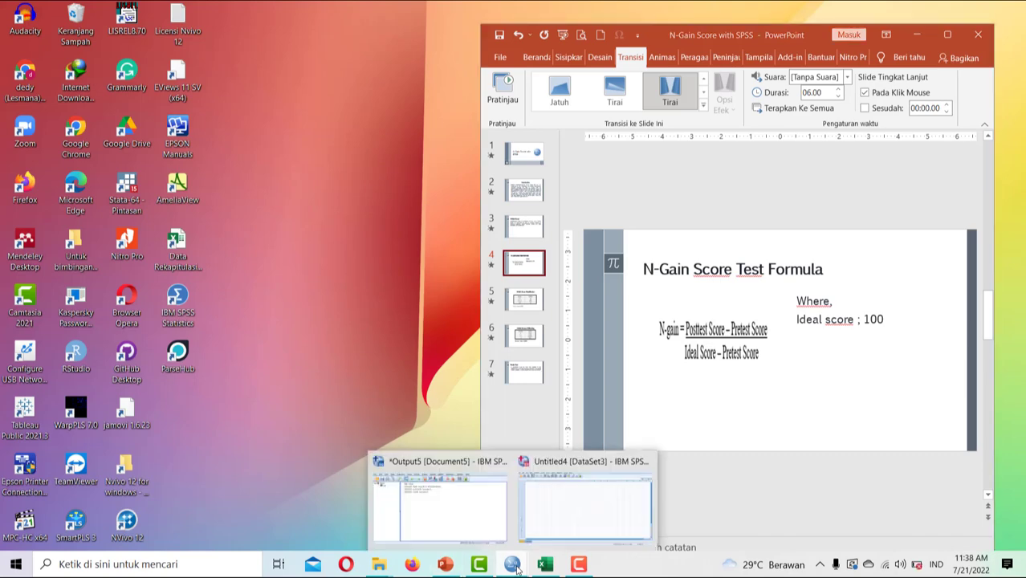
{"action": "key", "text": "alt+Tab"}
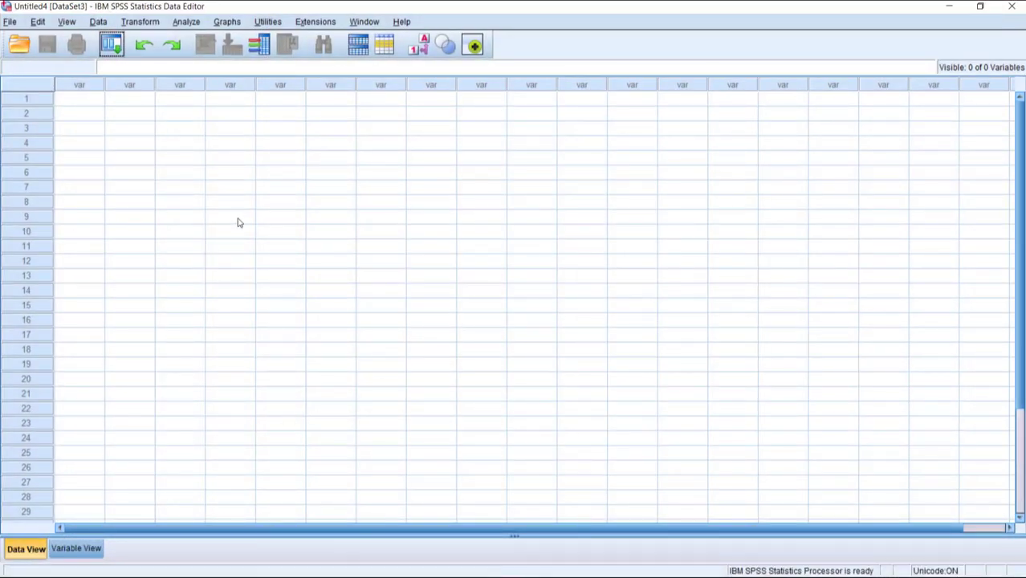
{"action": "left_click", "coordinate": [75, 550]}
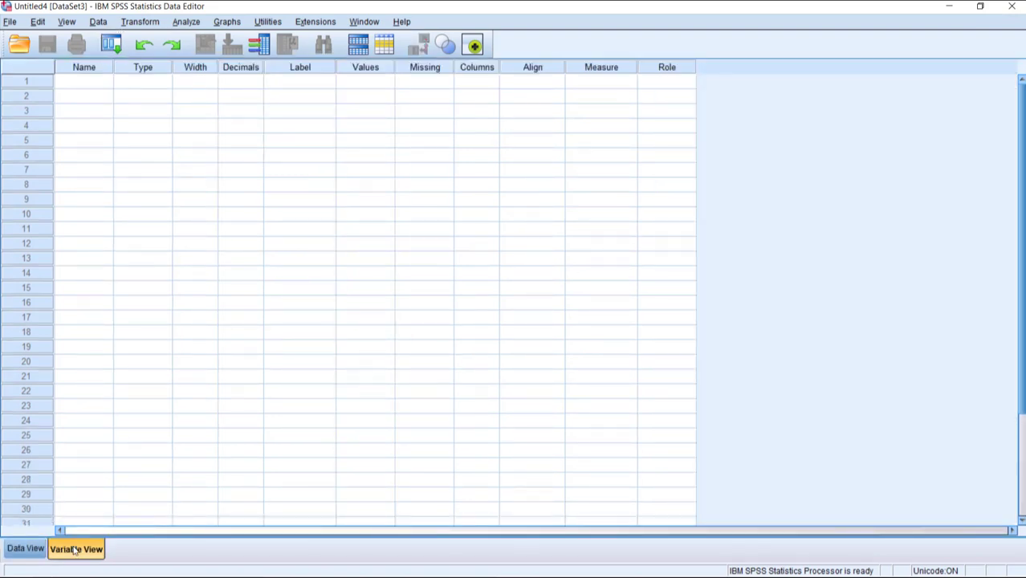
{"action": "left_click", "coordinate": [82, 84]}
{"action": "type", "text": "Class"}
{"action": "key", "text": "Return"}
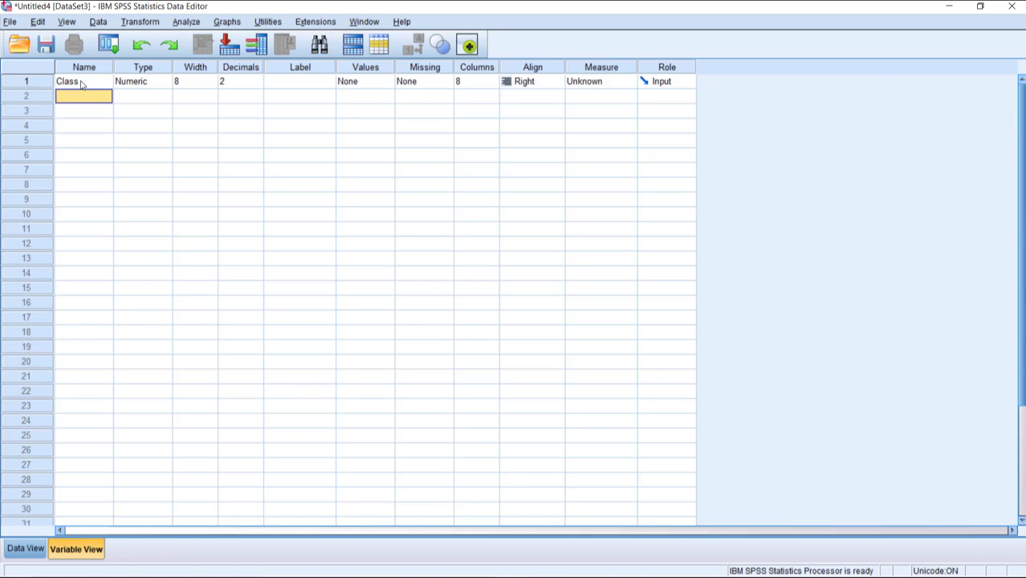
{"action": "type", "text": "Pretest"}
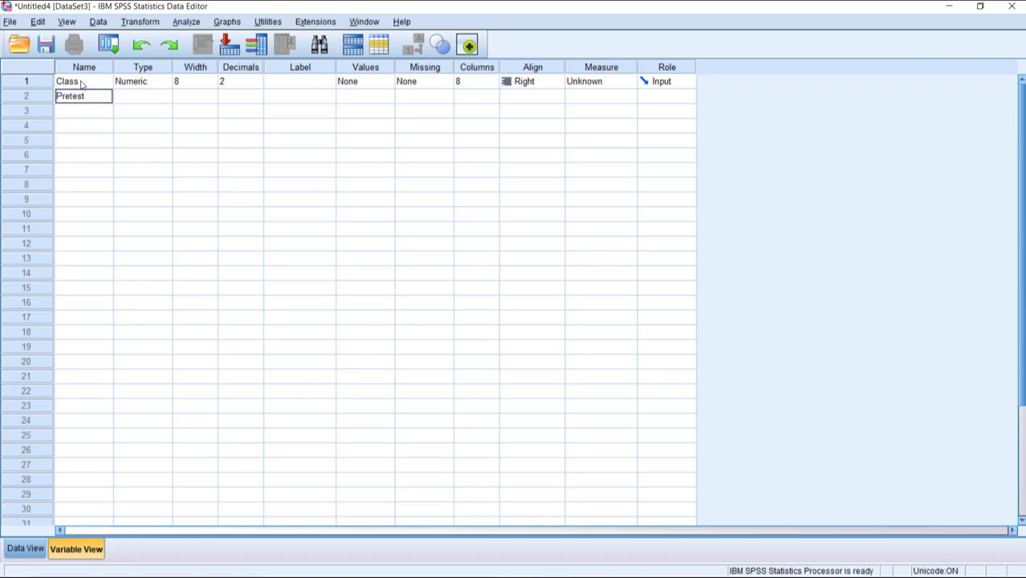
{"action": "key", "text": "Return"}
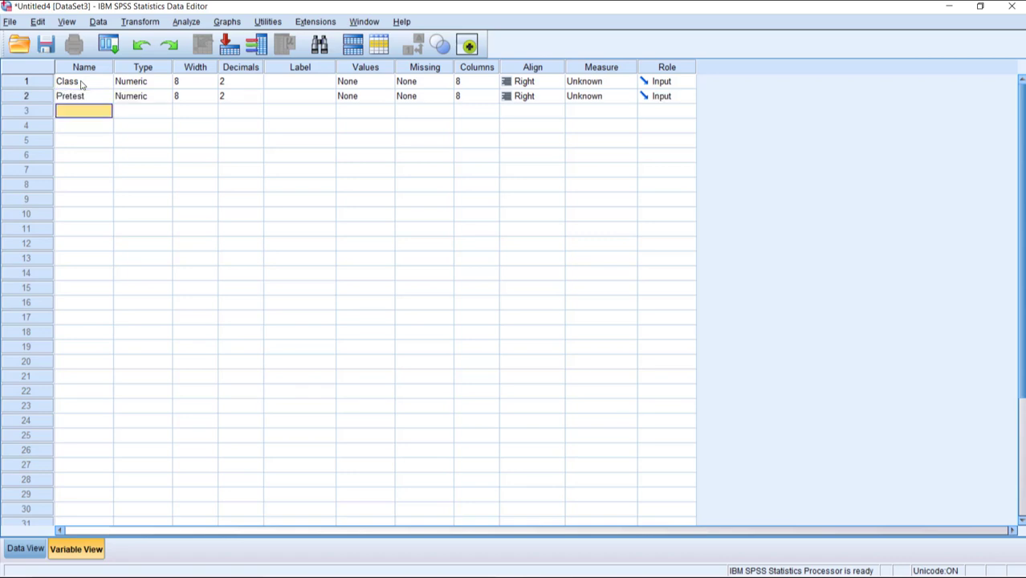
{"action": "type", "text": "Po"}
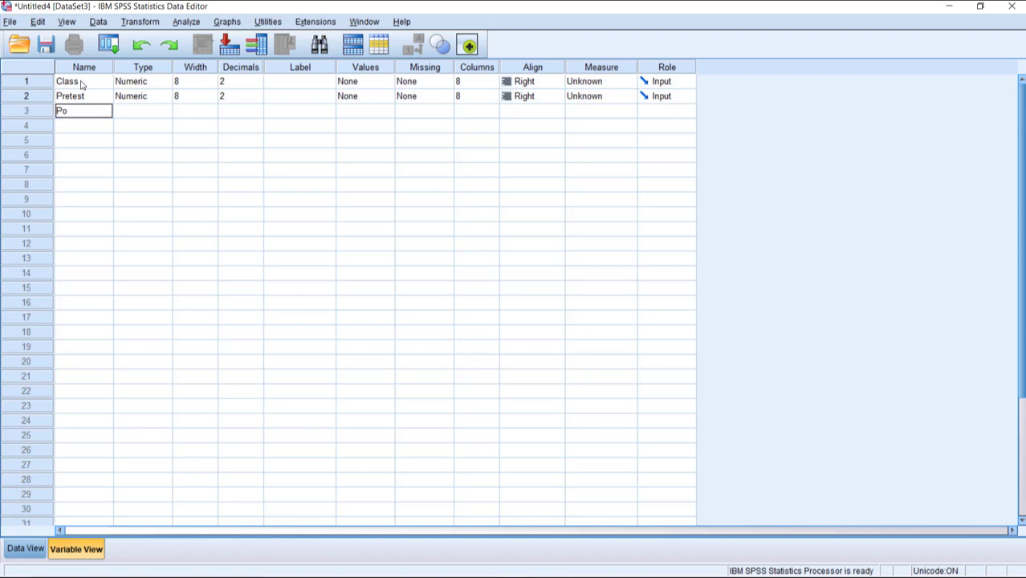
{"action": "type", "text": "sttest"}
Step: Add a value label to the Class variable: 1 = Experiment
{"action": "left_click", "coordinate": [381, 85]}
{"action": "left_click", "coordinate": [387, 82]}
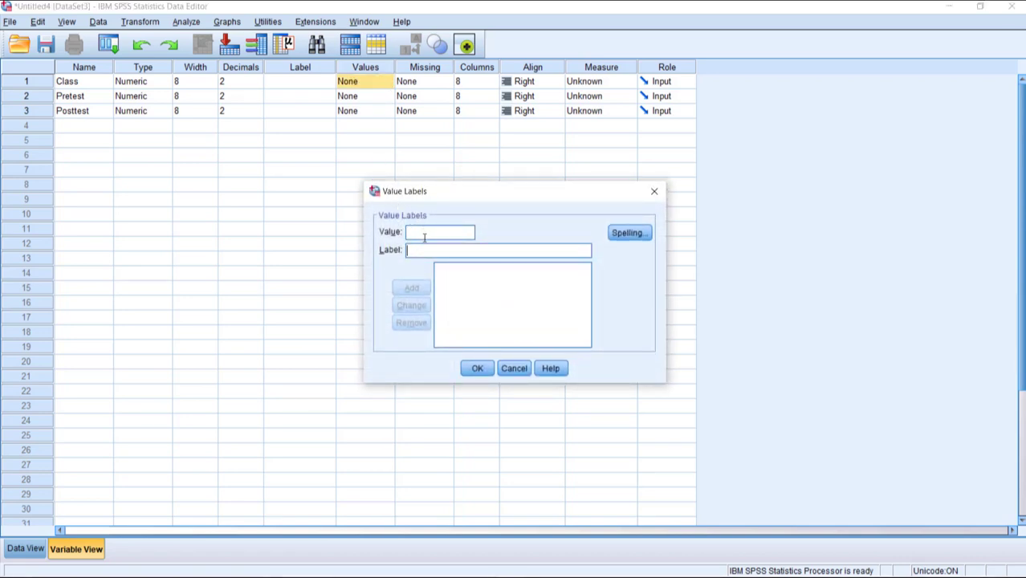
{"action": "left_click", "coordinate": [425, 232]}
{"action": "type", "text": "1"}
{"action": "left_click", "coordinate": [430, 252]}
{"action": "type", "text": "E"}
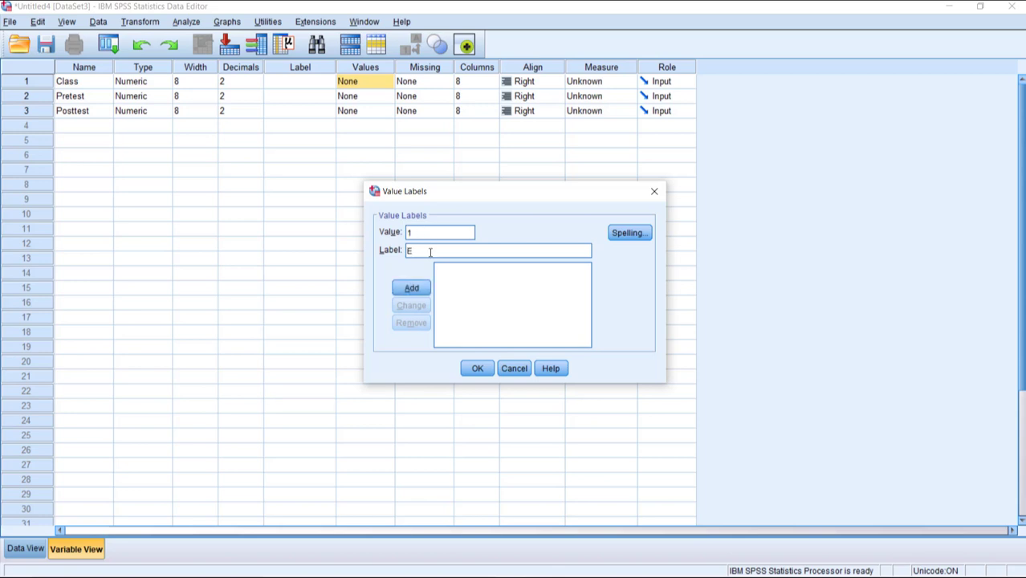
{"action": "type", "text": "xperiment"}
{"action": "left_click", "coordinate": [411, 288]}
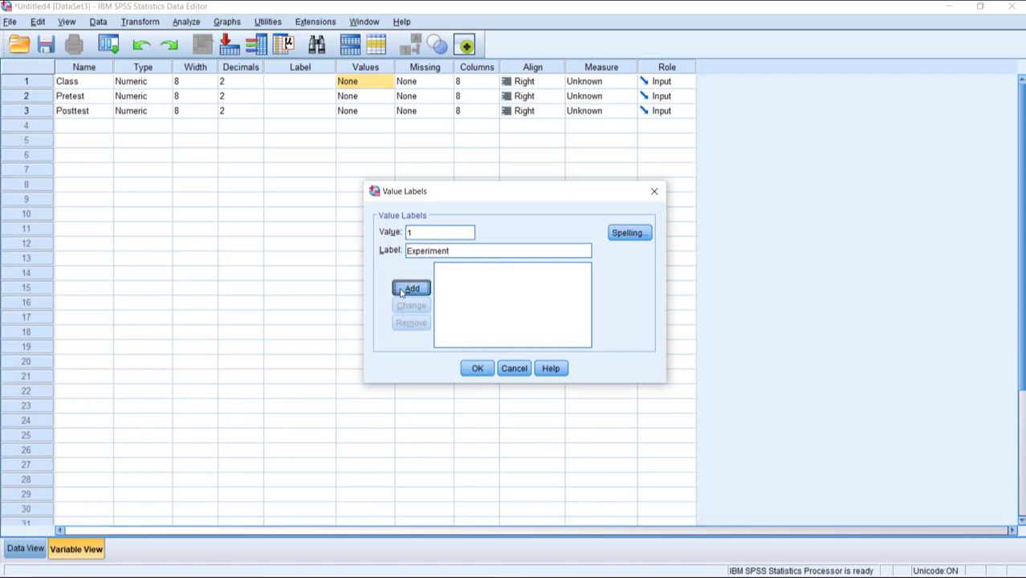
Step: Add the value label 2 = Controll to the Class variable and accept the labels
{"action": "type", "text": "2"}
{"action": "left_click", "coordinate": [428, 251]}
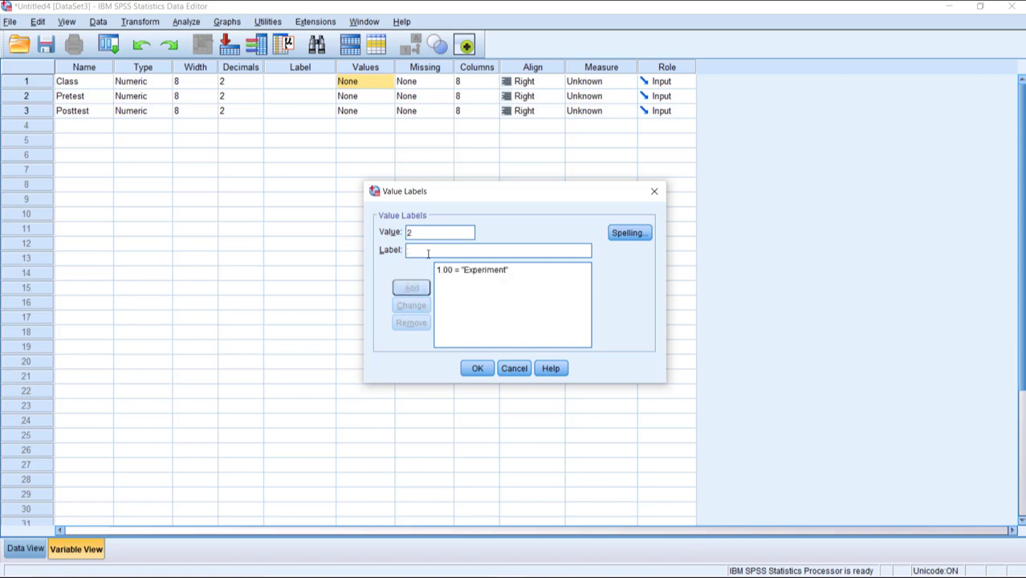
{"action": "type", "text": "Co"}
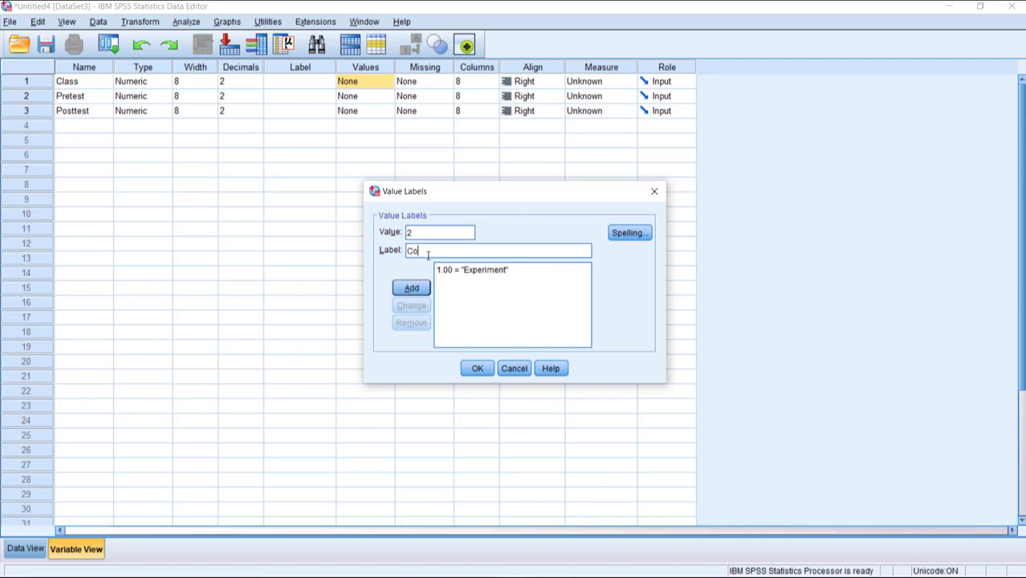
{"action": "type", "text": "ntroll"}
{"action": "left_click", "coordinate": [412, 288]}
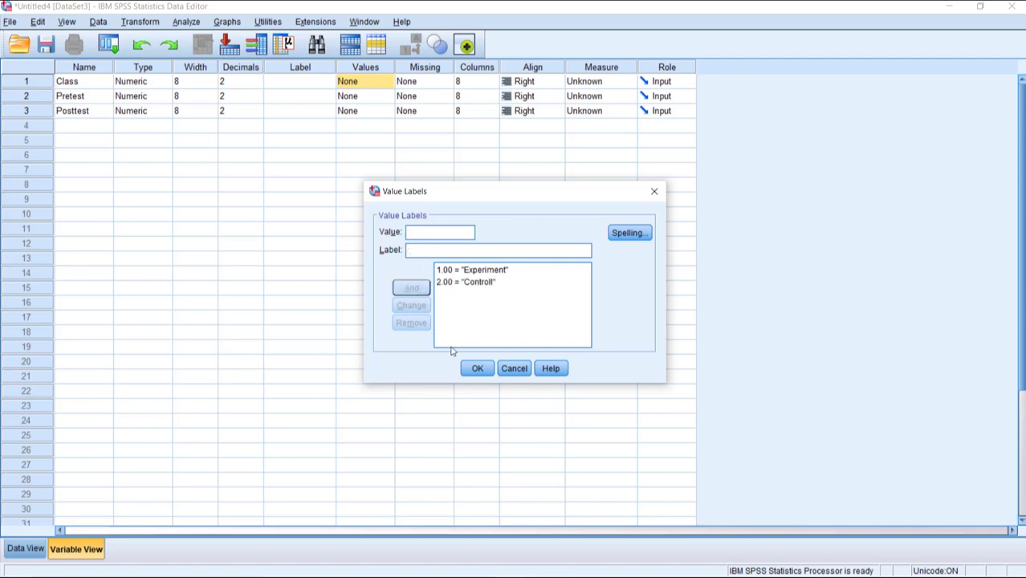
{"action": "left_click", "coordinate": [477, 369]}
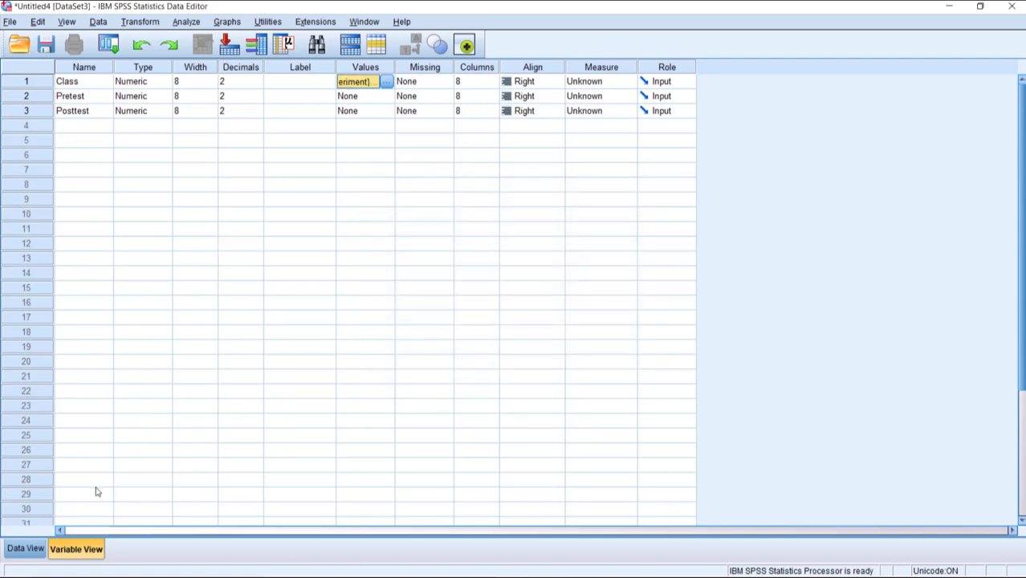
Step: Set the Class variable's decimals to 0
{"action": "left_click", "coordinate": [25, 549]}
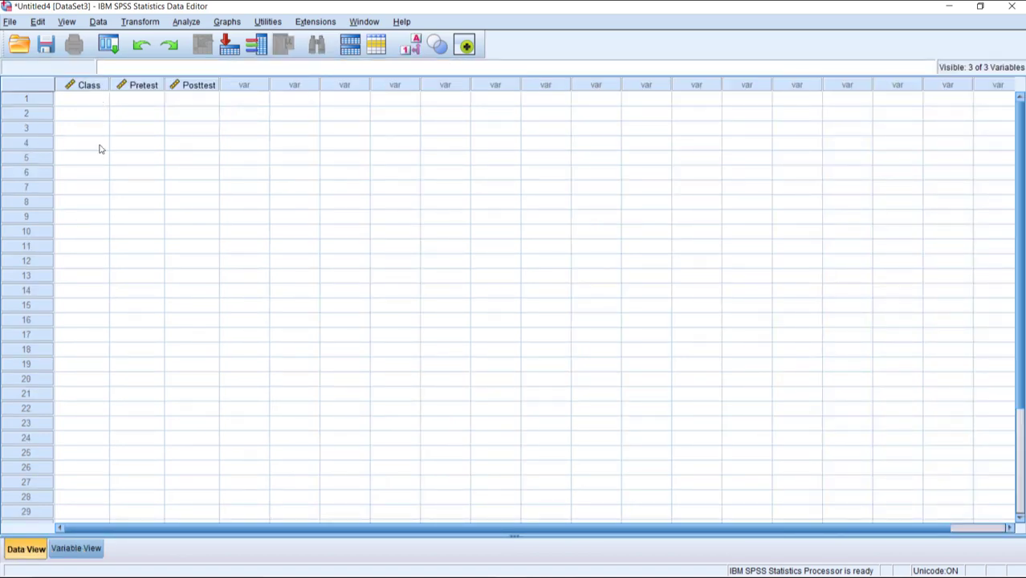
{"action": "left_click", "coordinate": [92, 550]}
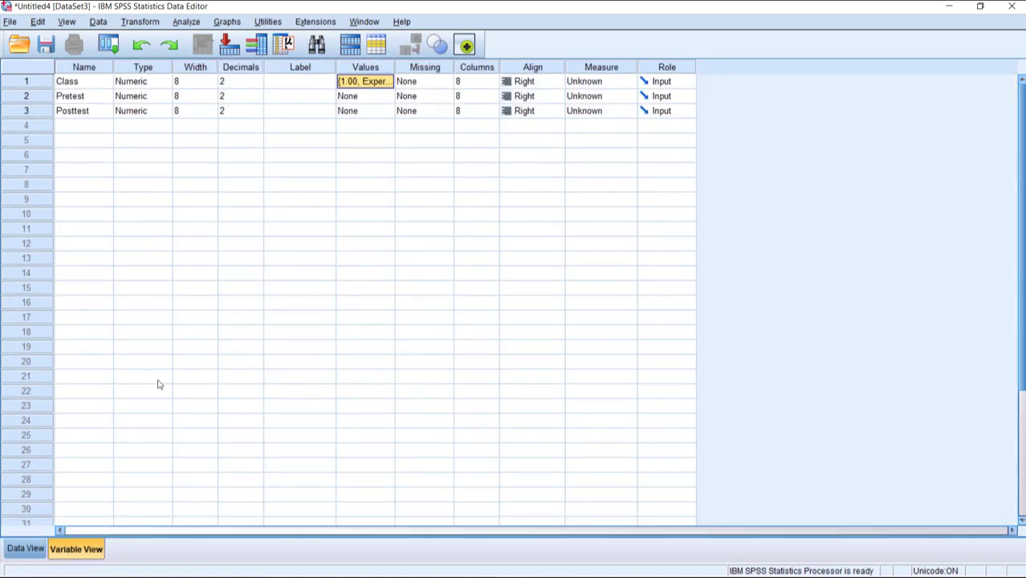
{"action": "left_click", "coordinate": [255, 83]}
{"action": "left_click", "coordinate": [257, 85]}
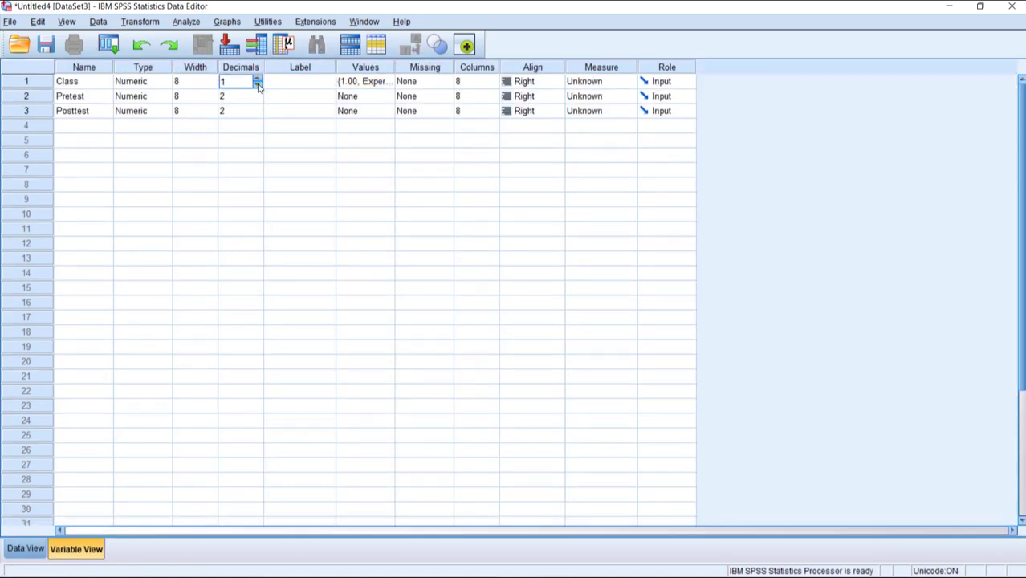
Step: Paste the copied experiment class data into the data grid, starting at row 1 of Class
{"action": "left_click", "coordinate": [23, 548]}
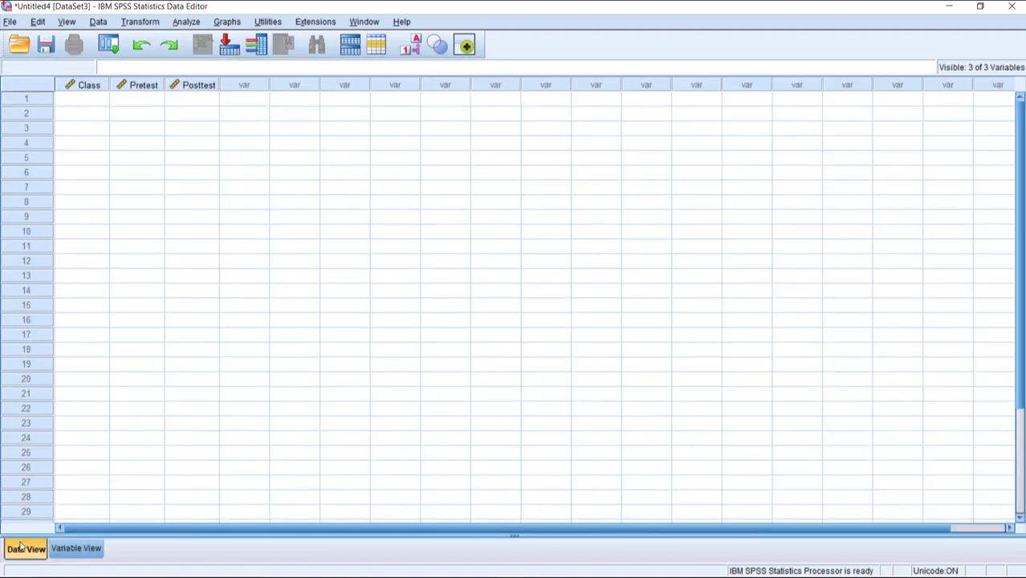
{"action": "right_click", "coordinate": [88, 98]}
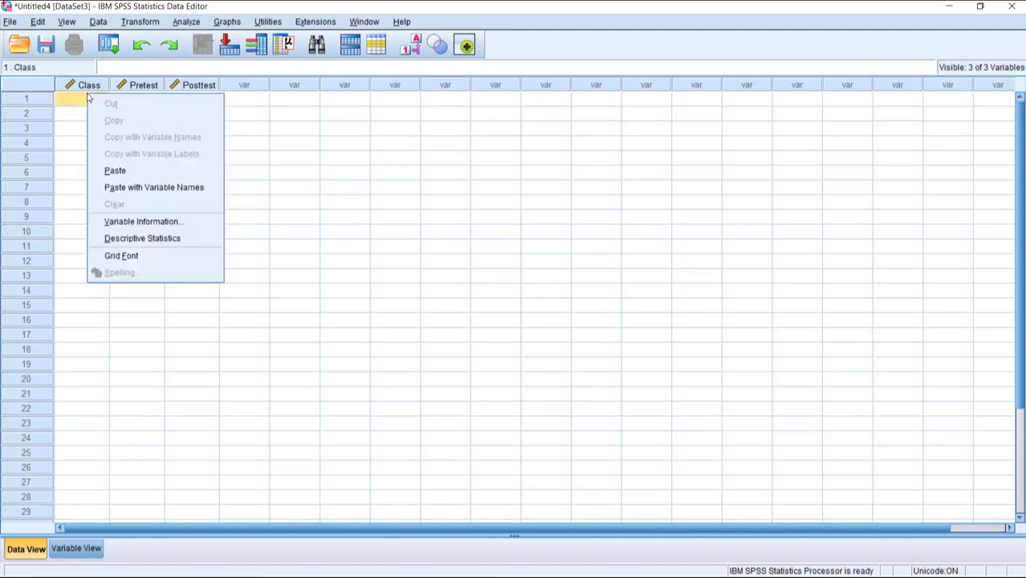
{"action": "left_click", "coordinate": [117, 171]}
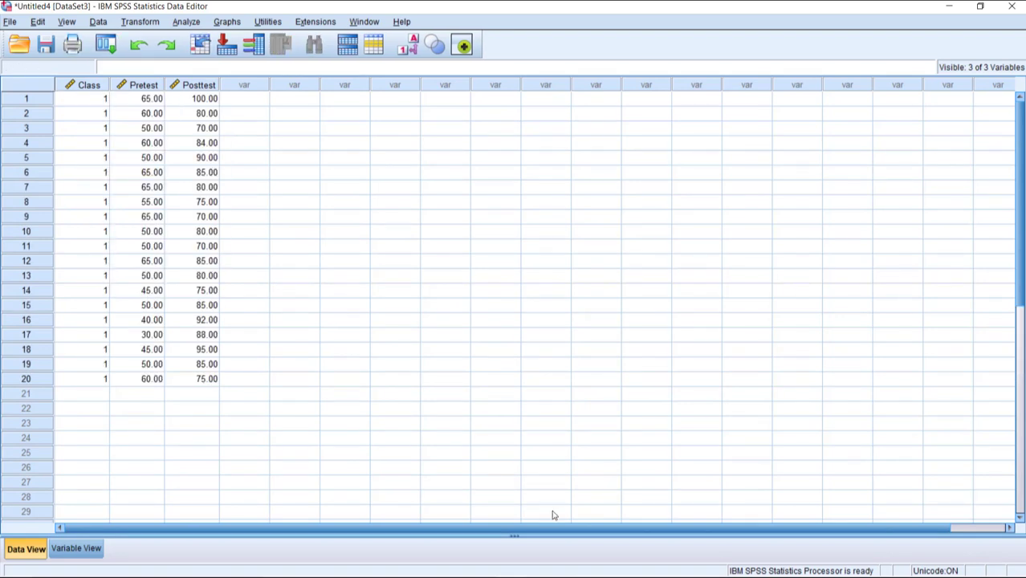
Step: Switch to Excel and copy the control class's Class, Pretest and Posttest data, cells G3:I22
{"action": "mouse_move", "coordinate": [589, 572]}
{"action": "left_click", "coordinate": [546, 565]}
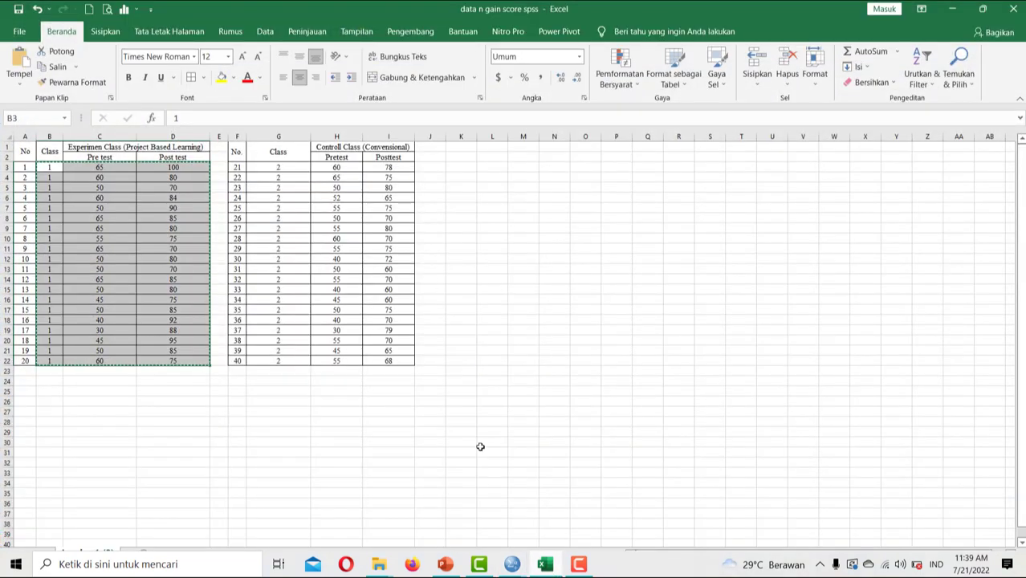
{"action": "left_click_drag", "start_coordinate": [275, 169], "coordinate": [396, 363]}
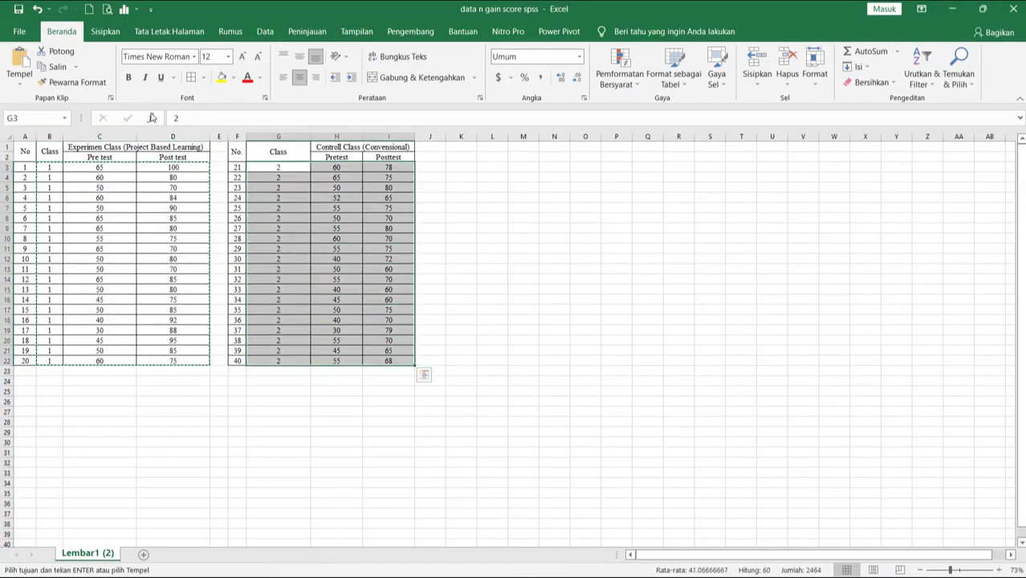
{"action": "left_click", "coordinate": [54, 67]}
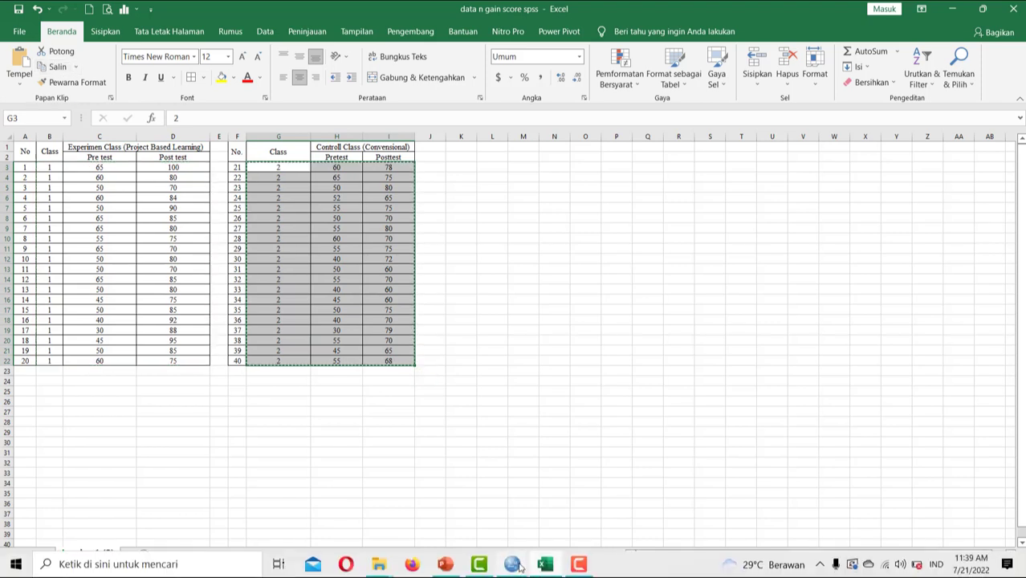
Step: Return to the SPSS dataset and paste the control class data starting at row 21 of Class
{"action": "left_click", "coordinate": [512, 564]}
{"action": "left_click", "coordinate": [591, 526]}
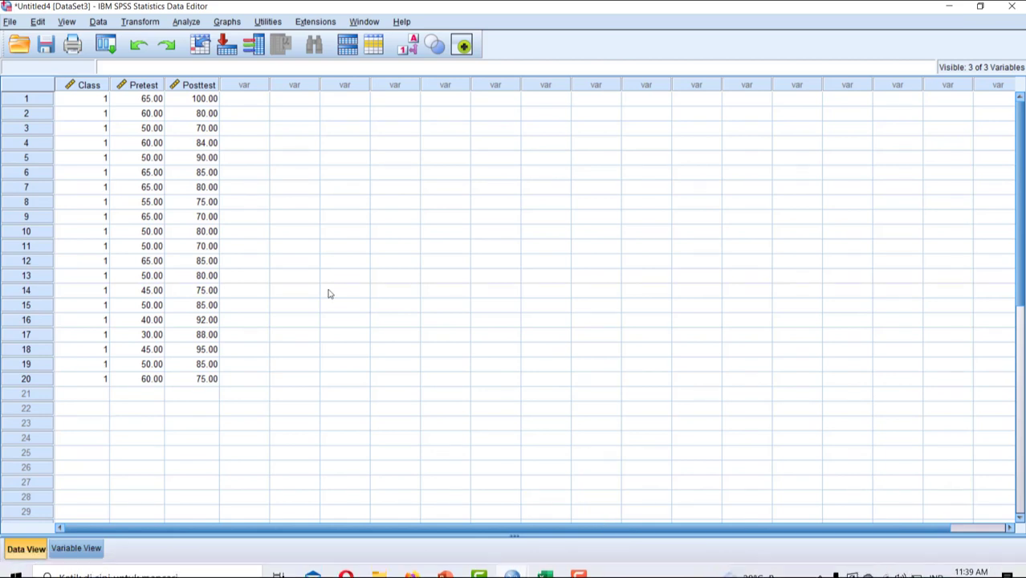
{"action": "left_click", "coordinate": [97, 398]}
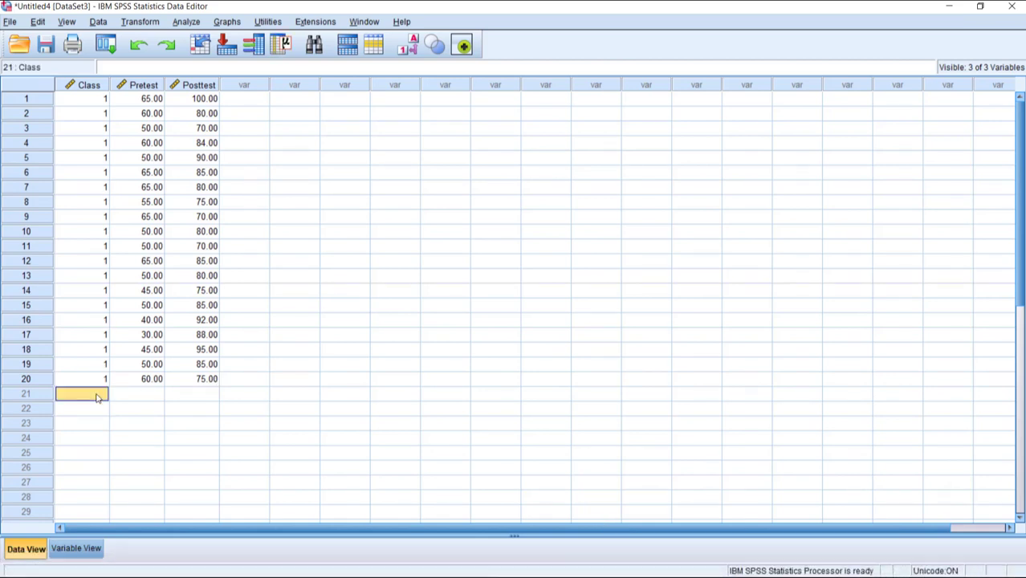
{"action": "right_click", "coordinate": [98, 398]}
{"action": "left_click", "coordinate": [149, 469]}
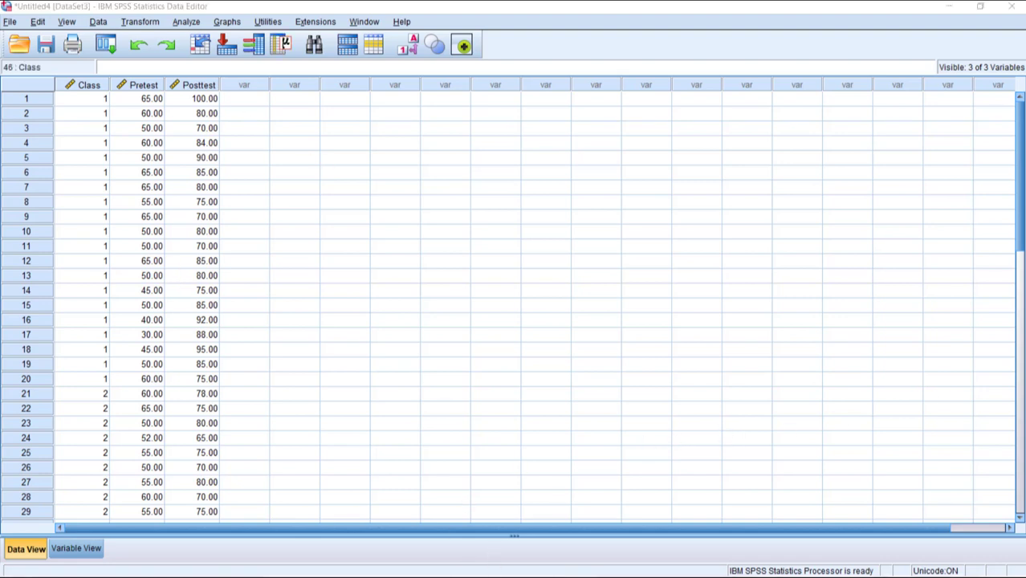
Step: Switch to PowerPoint, review the N-Gain score formula on slide 4, and reduce the presentation window so the data stays visible
{"action": "mouse_move", "coordinate": [478, 572]}
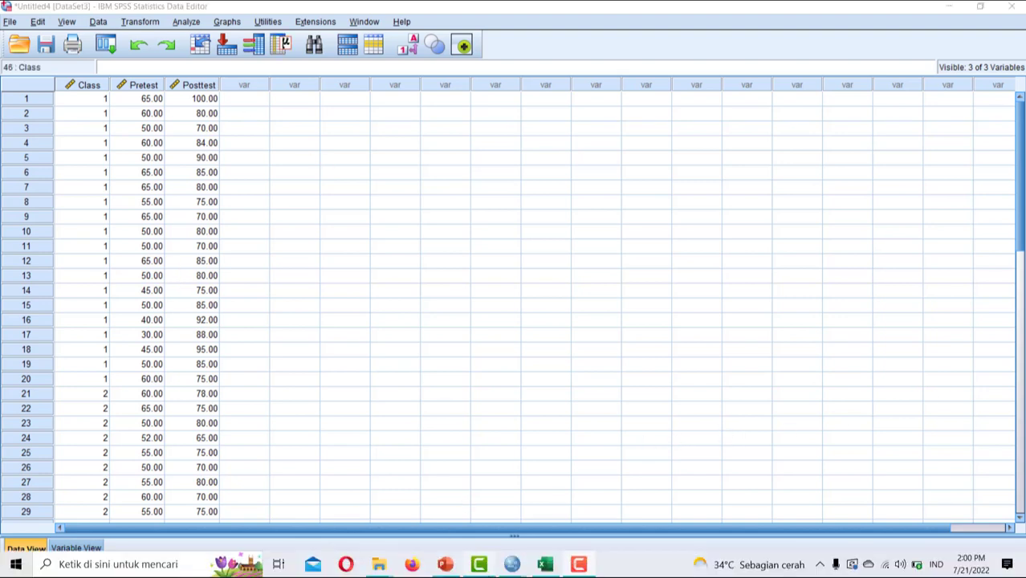
{"action": "left_click", "coordinate": [444, 565]}
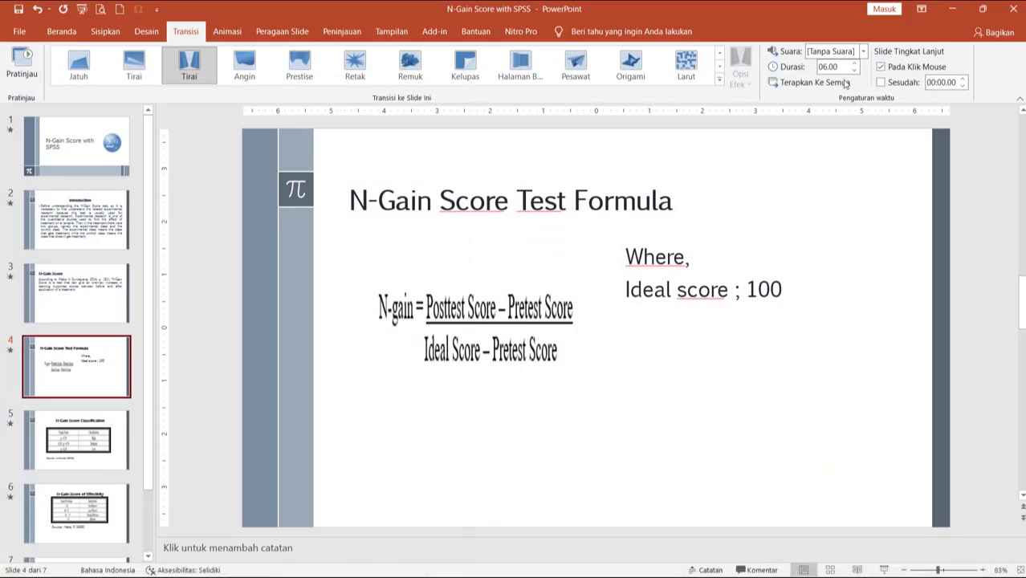
{"action": "left_click", "coordinate": [984, 9]}
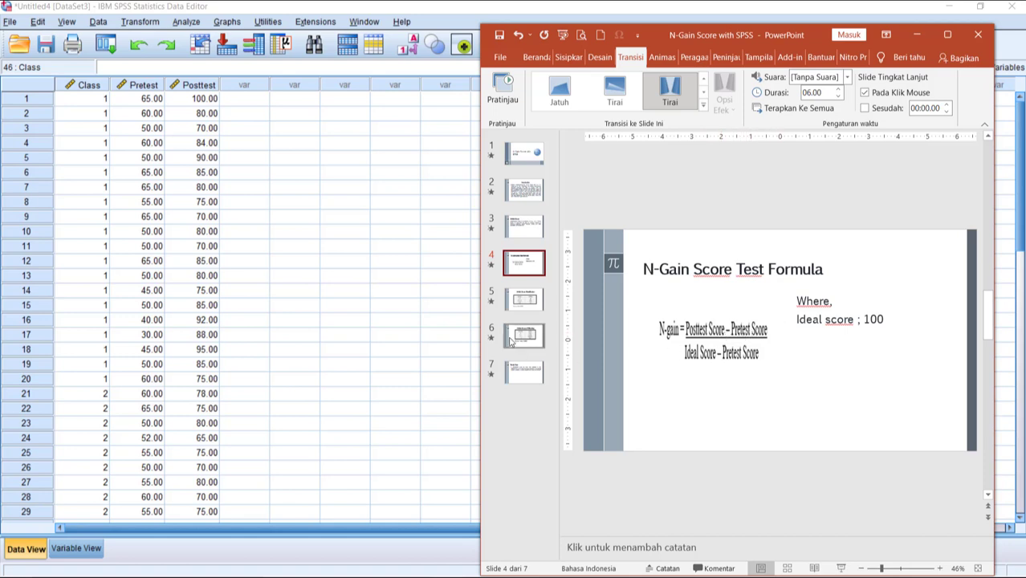
Step: Return to SPSS and start computing a new variable with post_kurang_pre as the target variable name
{"action": "left_click", "coordinate": [145, 24]}
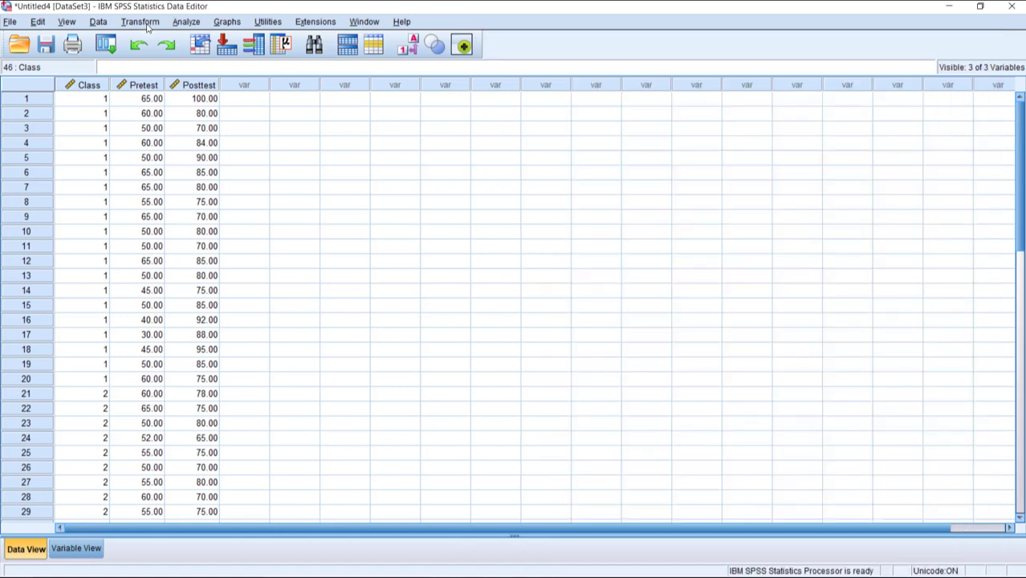
{"action": "left_click", "coordinate": [145, 24]}
{"action": "left_click", "coordinate": [167, 39]}
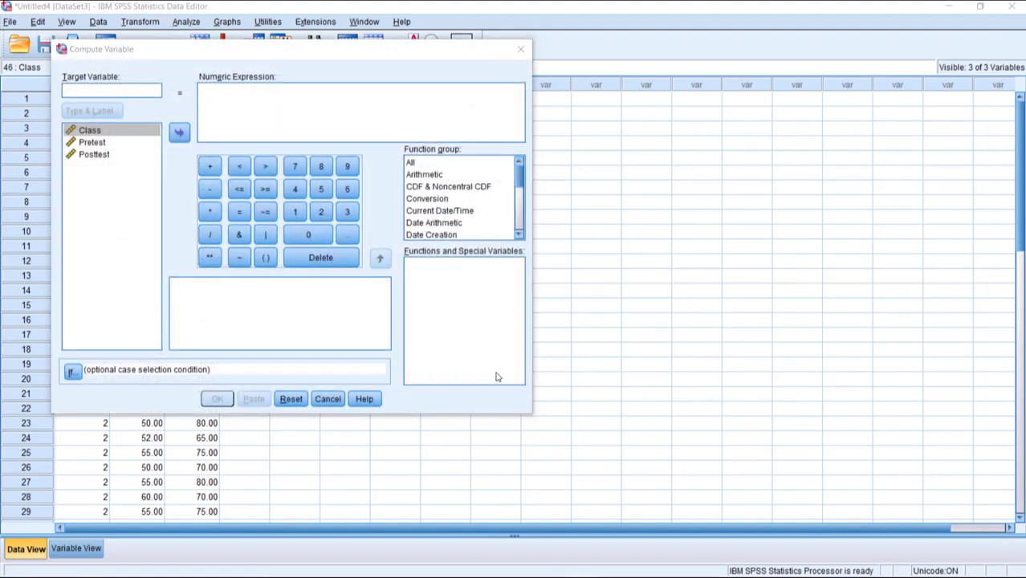
{"action": "left_click", "coordinate": [106, 87]}
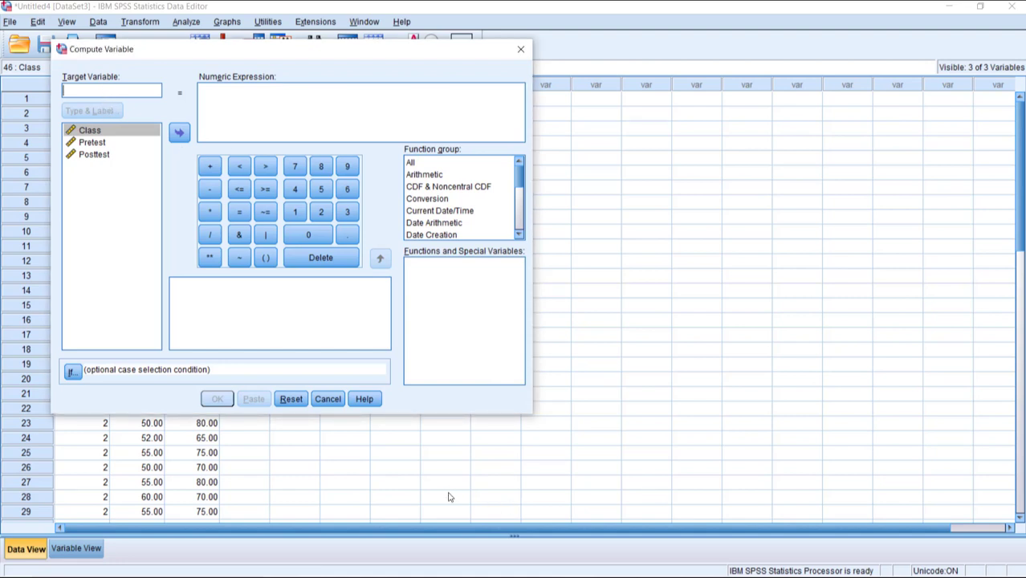
{"action": "type", "text": "post"}
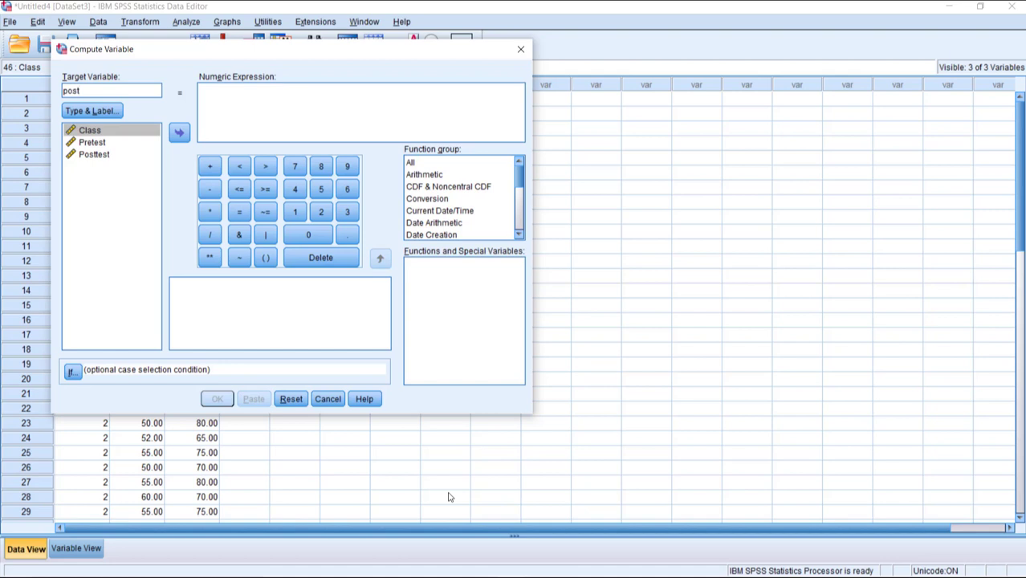
{"action": "type", "text": "_kurang_pre"}
Step: Define post_kurang_pre as Posttest - Pretest, run the computation, and minimize the output window
{"action": "left_click", "coordinate": [220, 86]}
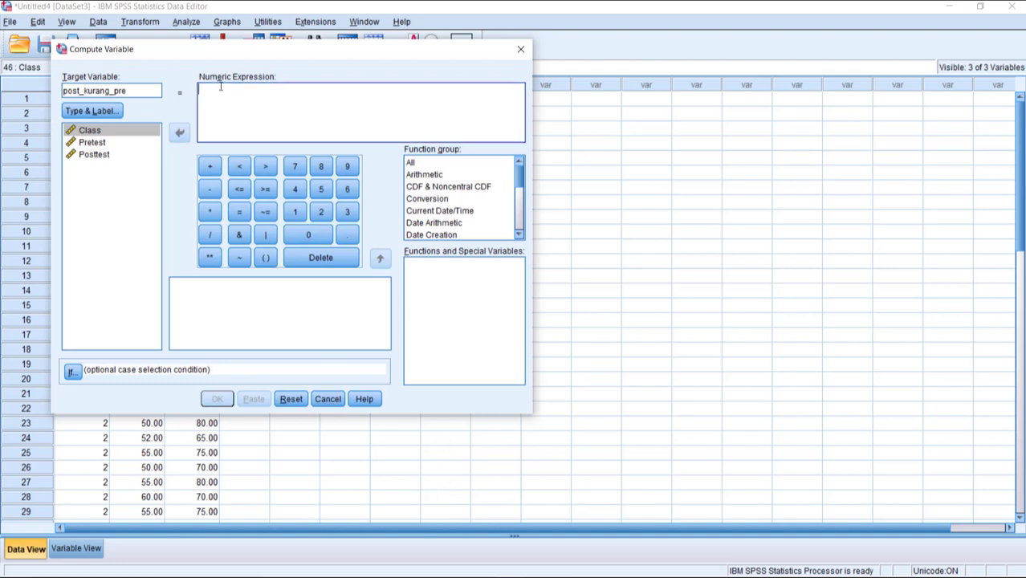
{"action": "double_click", "coordinate": [111, 156]}
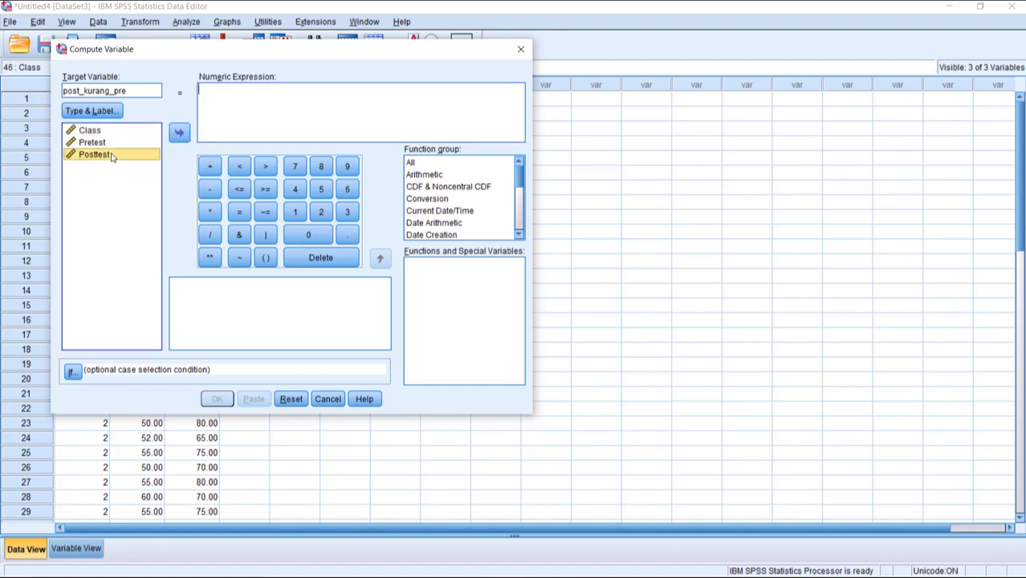
{"action": "left_click", "coordinate": [212, 191]}
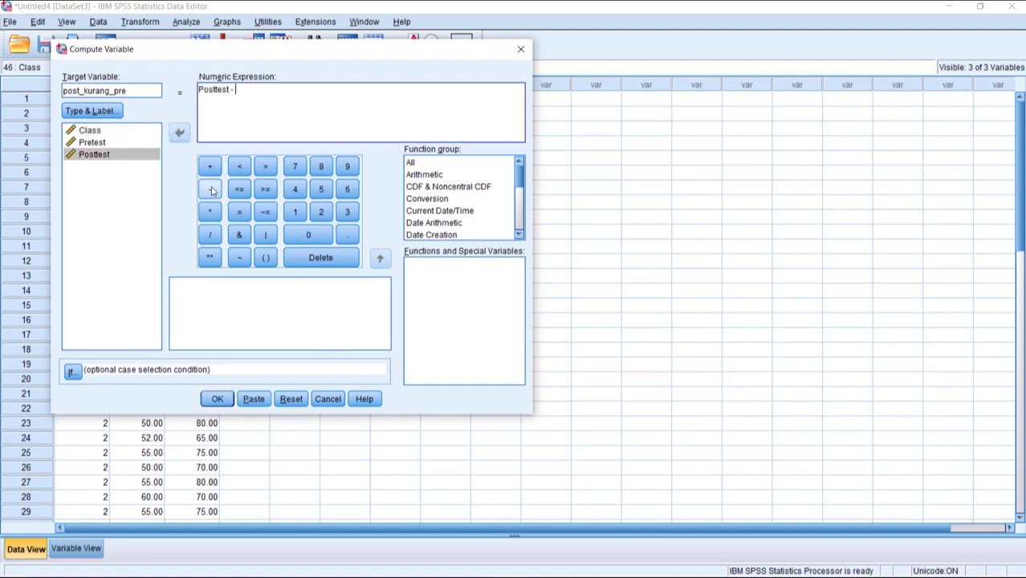
{"action": "left_click", "coordinate": [100, 144]}
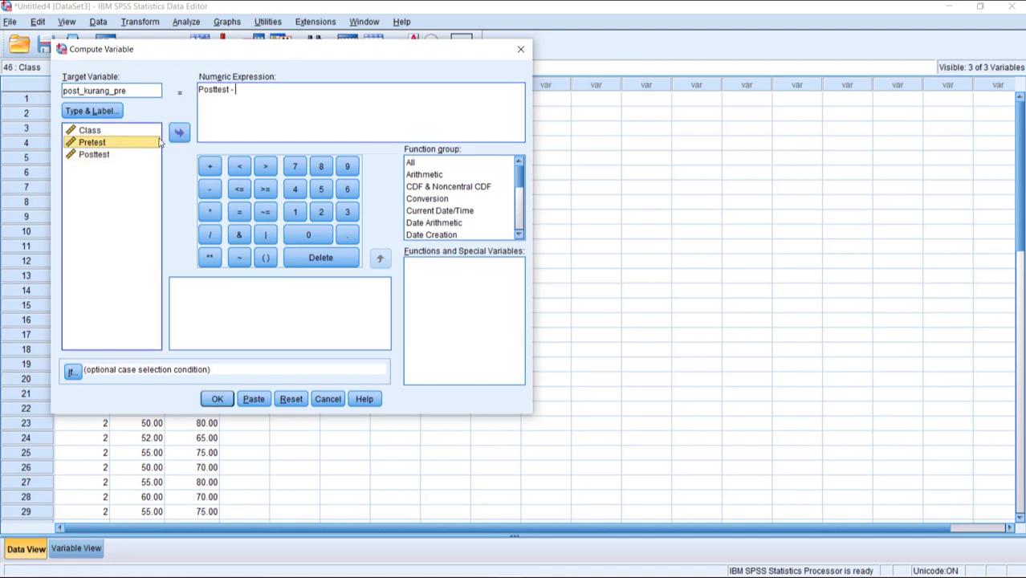
{"action": "left_click", "coordinate": [179, 134]}
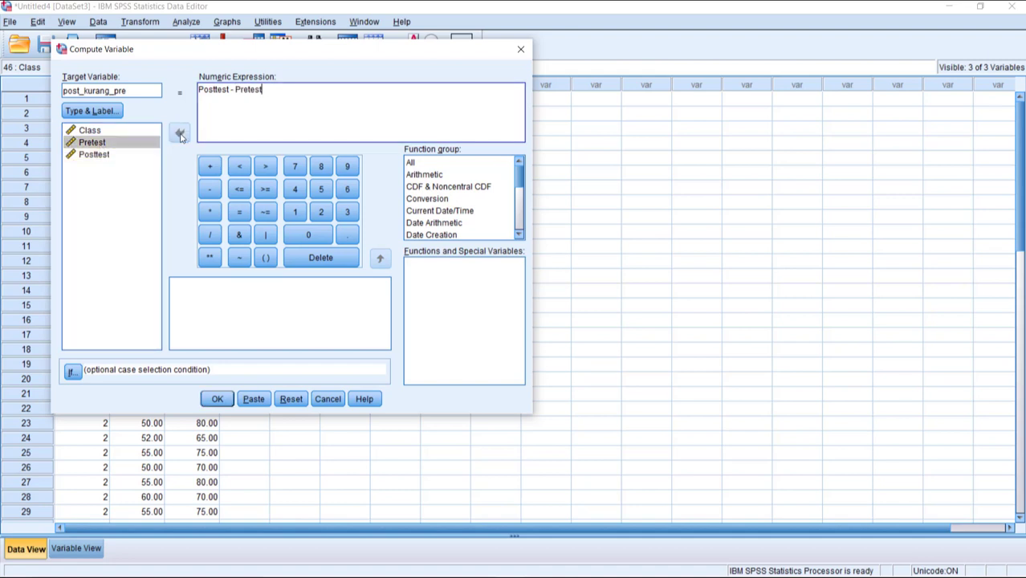
{"action": "left_click", "coordinate": [218, 400]}
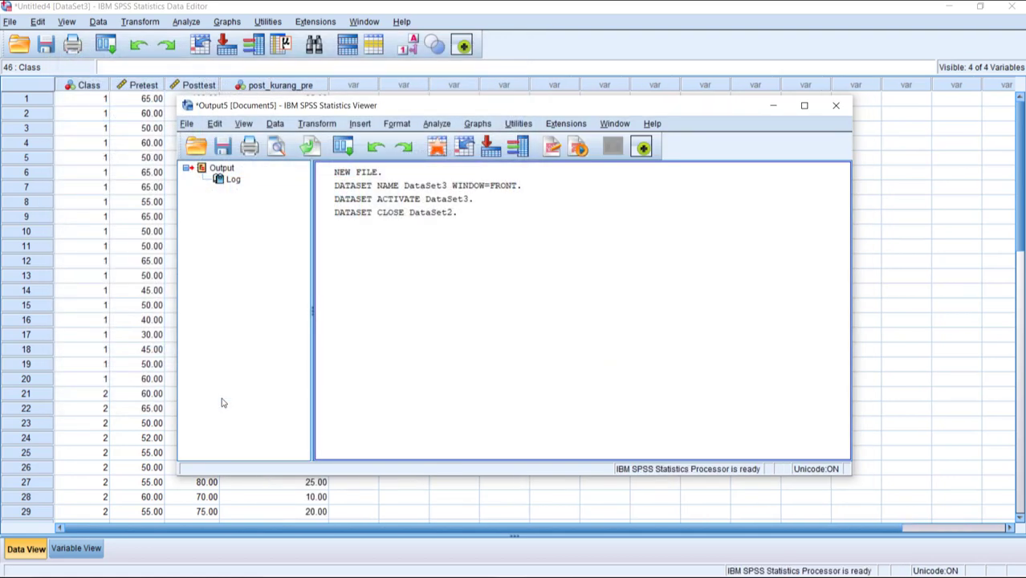
{"action": "left_click", "coordinate": [773, 105]}
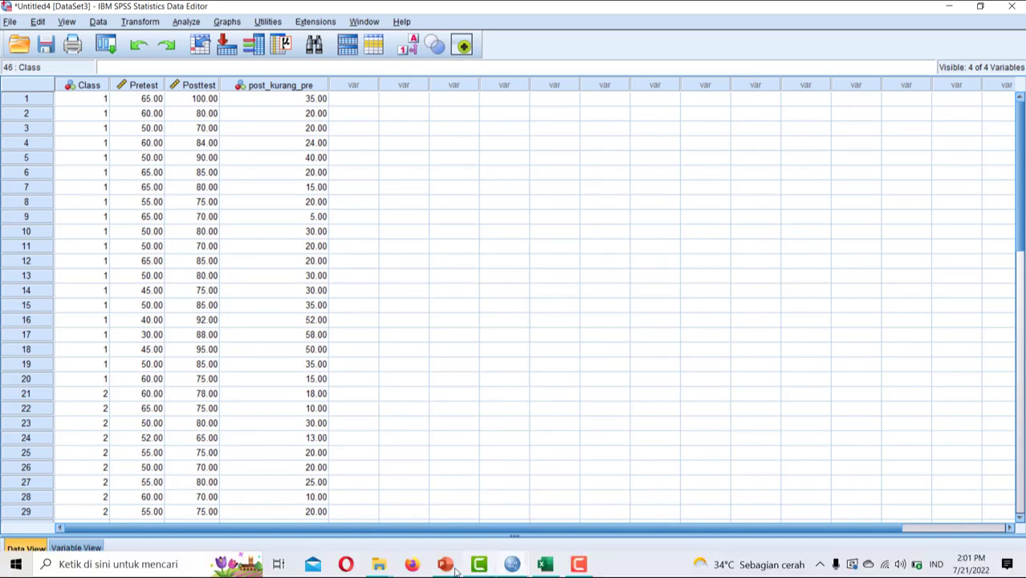
Step: Check the formula in PowerPoint and, in a cleared SPSS Compute Variable dialog, name the new target variable seratus_kurang_pretest
{"action": "left_click", "coordinate": [446, 565]}
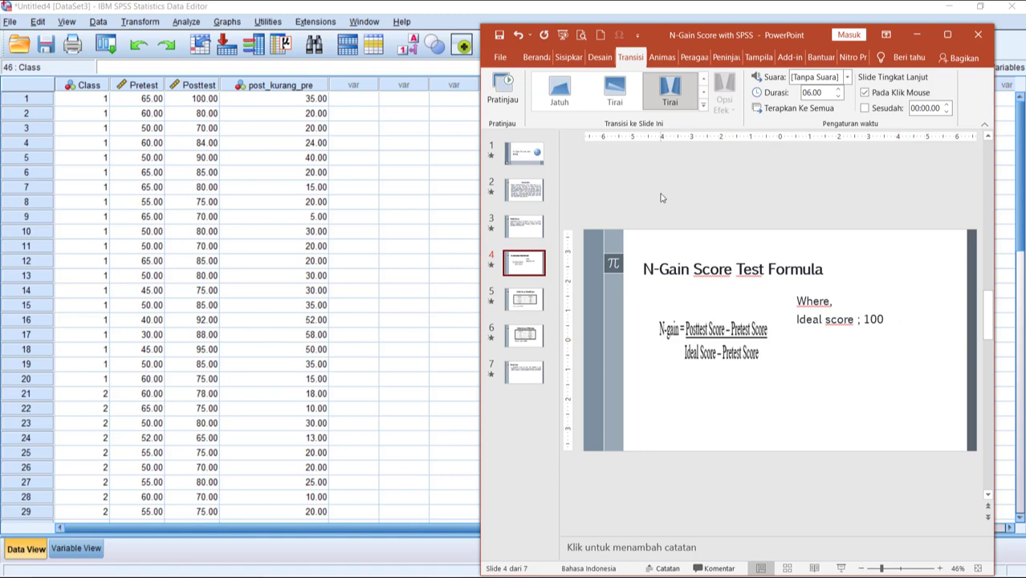
{"action": "left_click", "coordinate": [140, 22]}
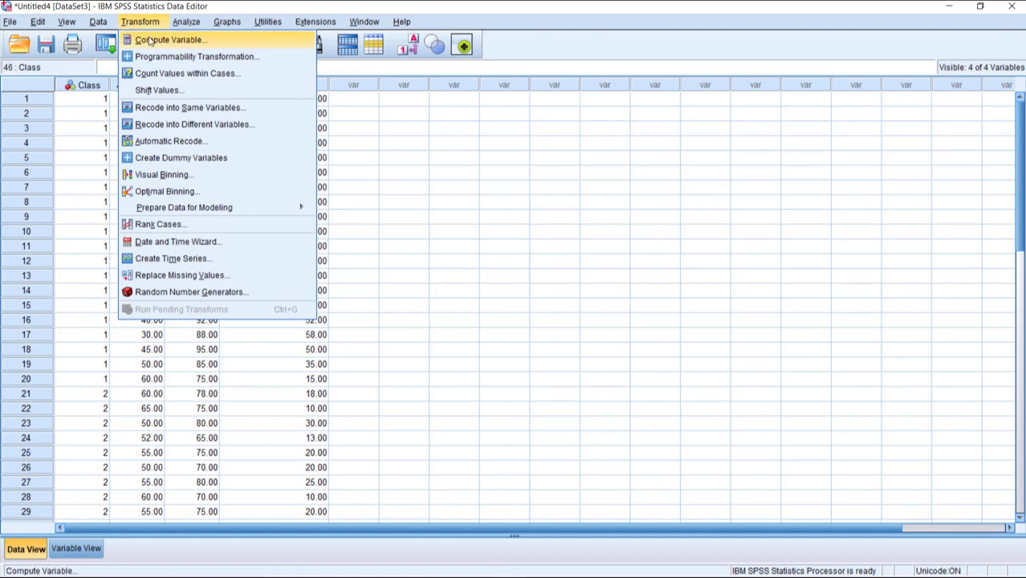
{"action": "left_click", "coordinate": [149, 40]}
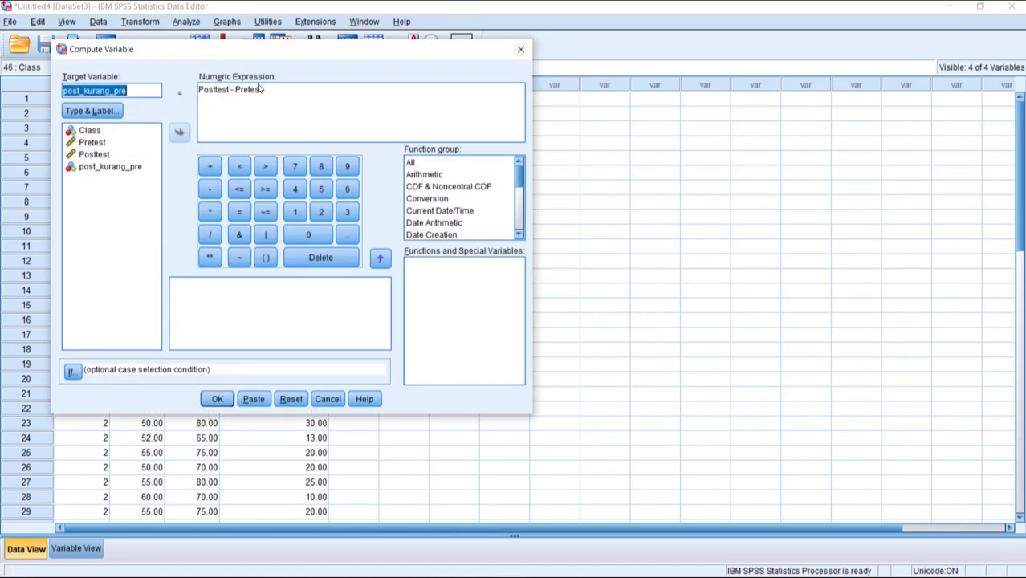
{"action": "left_click", "coordinate": [293, 400]}
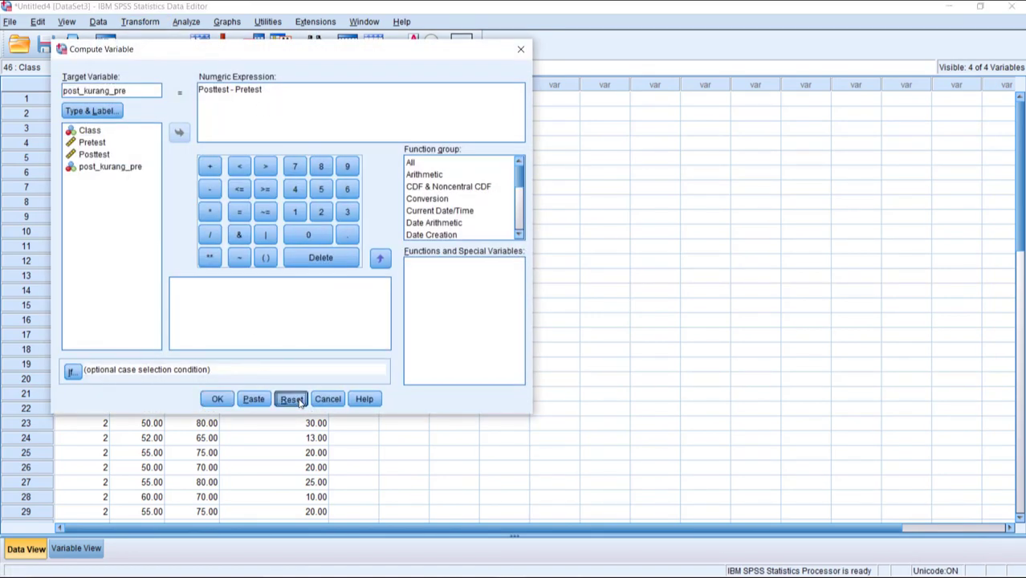
{"action": "type", "text": "s"}
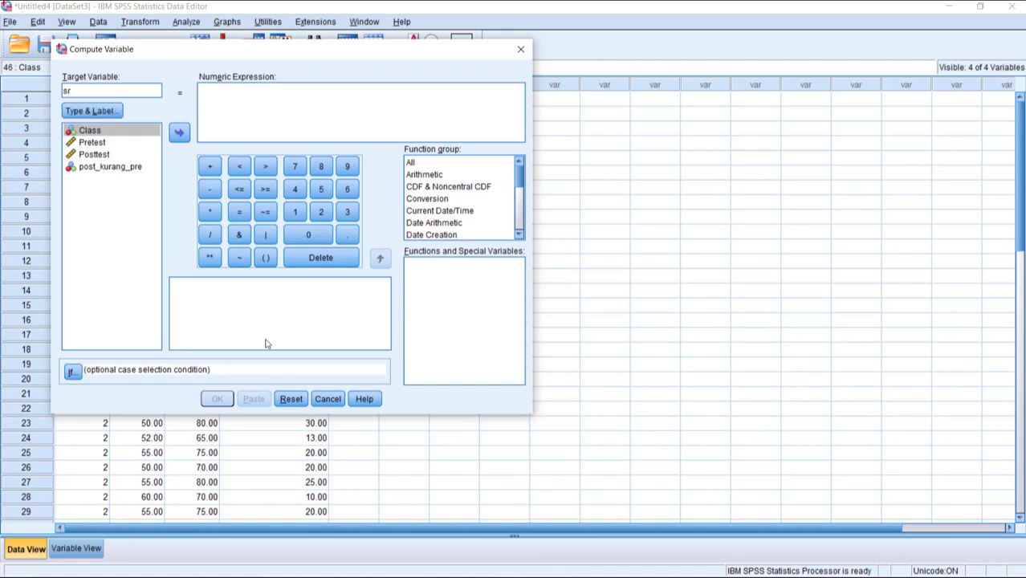
{"action": "key", "text": "BackSpace"}
{"action": "type", "text": "seratus_kurang"}
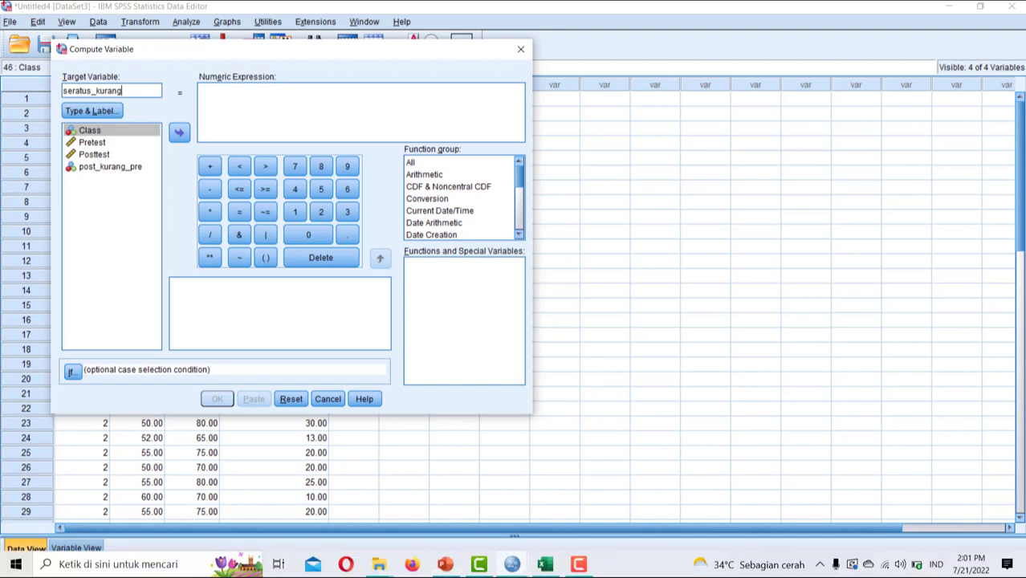
{"action": "left_click", "coordinate": [447, 564]}
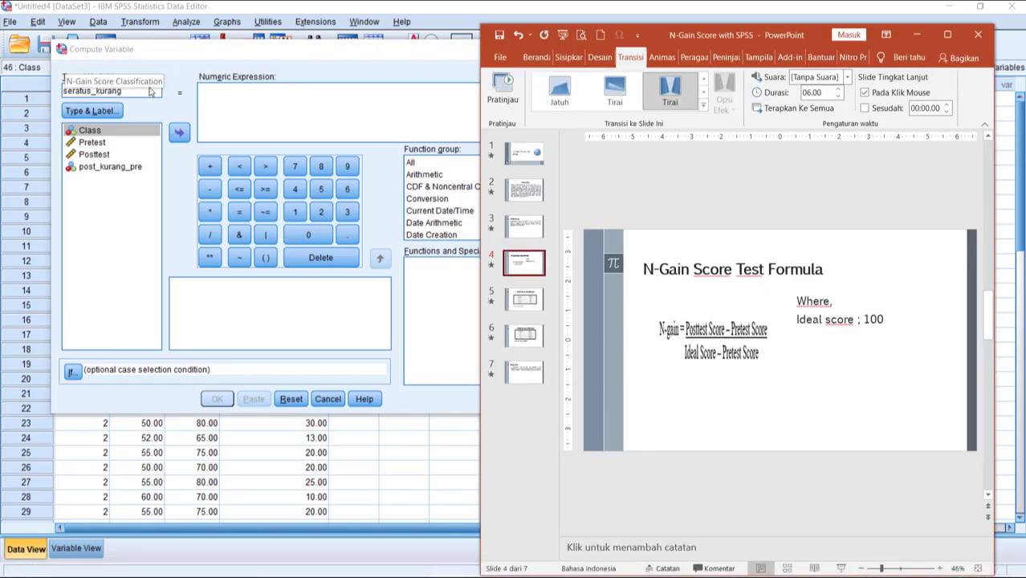
{"action": "left_click", "coordinate": [137, 90]}
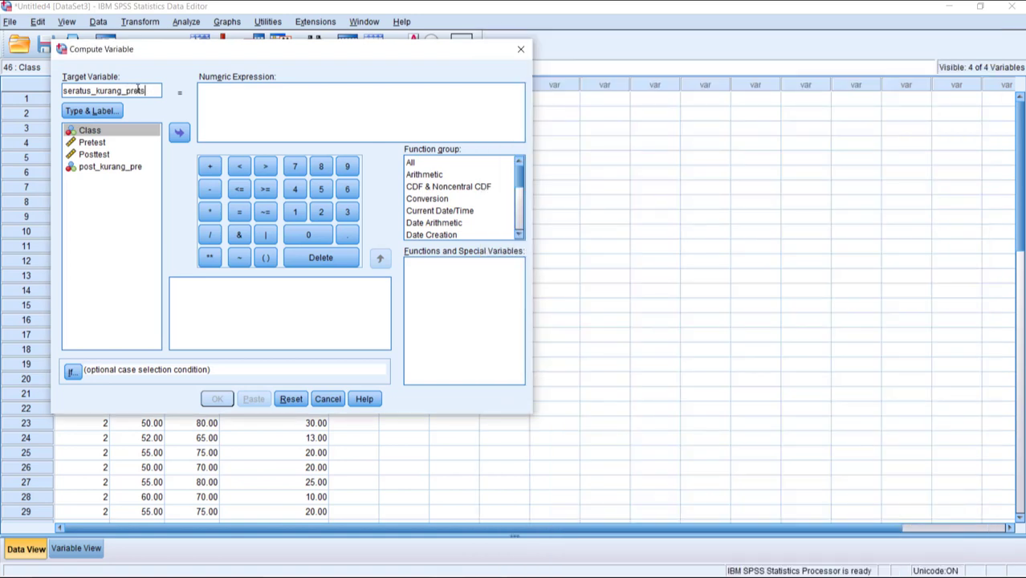
{"action": "type", "text": "test"}
Step: Compute seratus_kurang_pretest as 100 - Pretest, minimize the output window, and narrow the new variable's column
{"action": "left_click", "coordinate": [266, 100]}
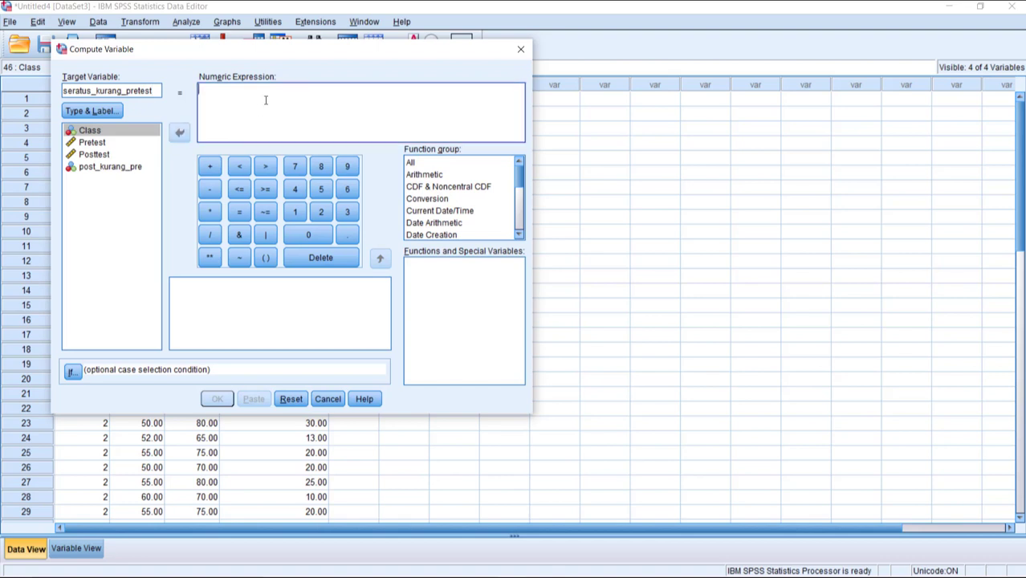
{"action": "type", "text": "100 -"}
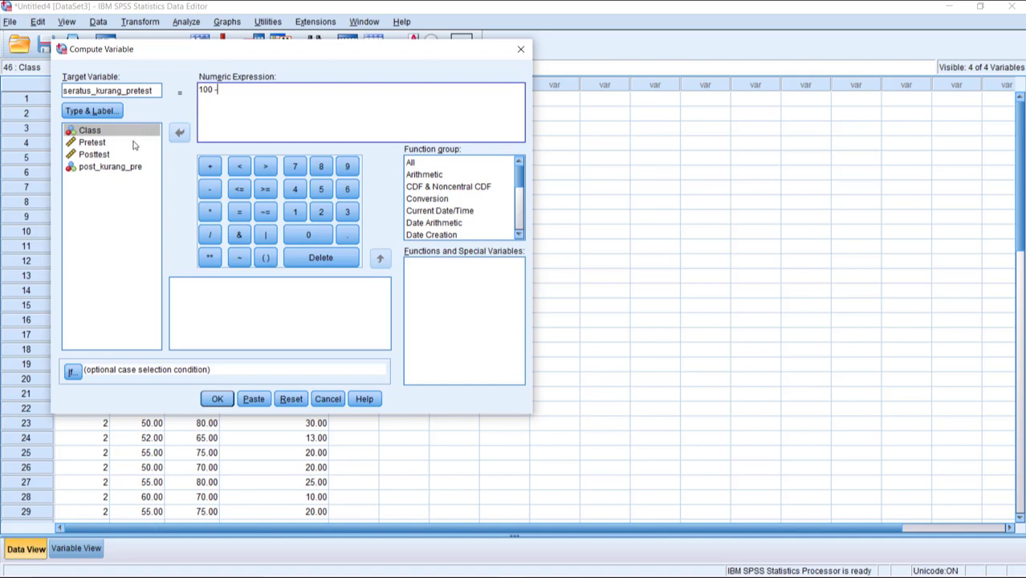
{"action": "double_click", "coordinate": [92, 143]}
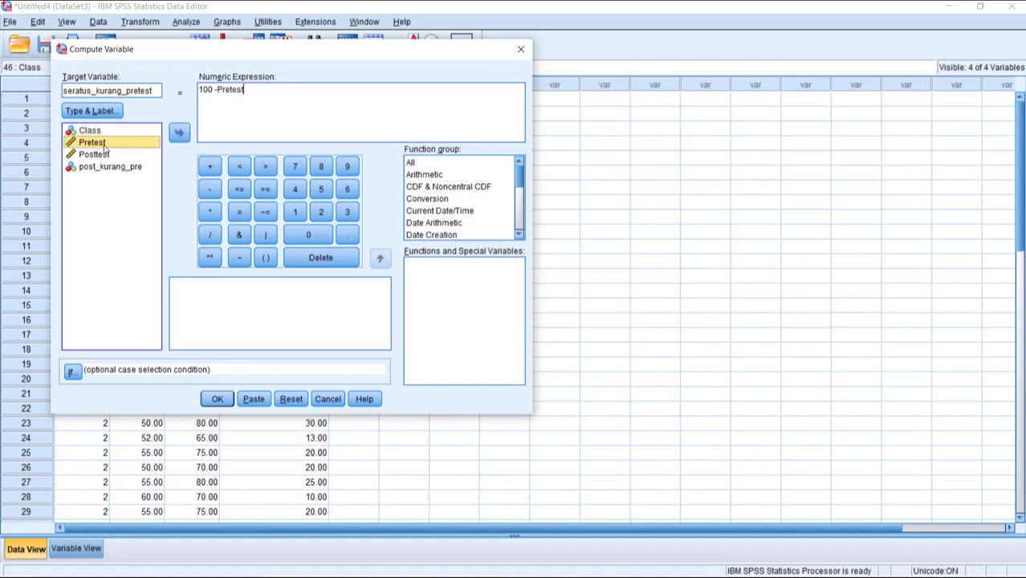
{"action": "left_click", "coordinate": [218, 91]}
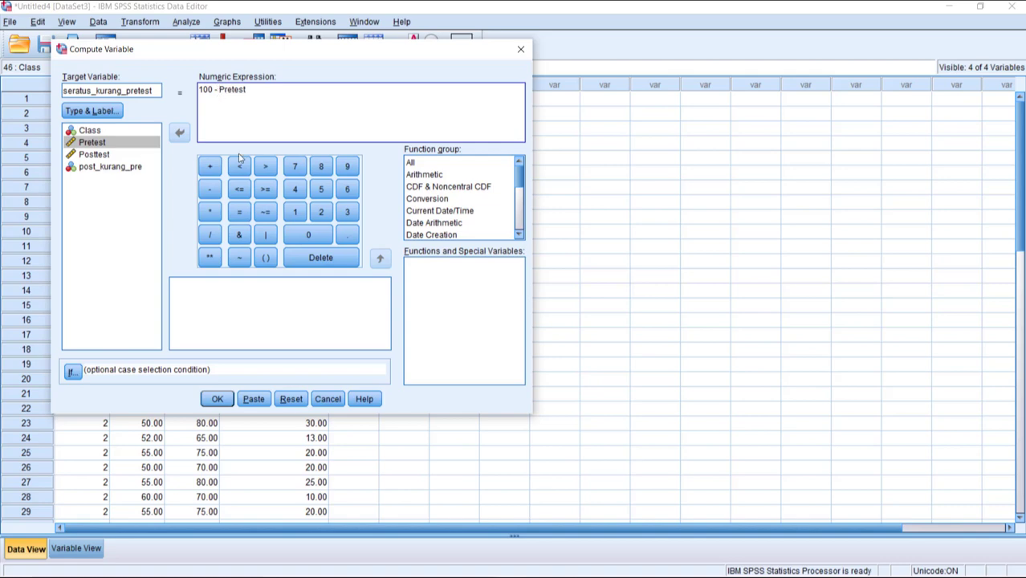
{"action": "left_click", "coordinate": [217, 400]}
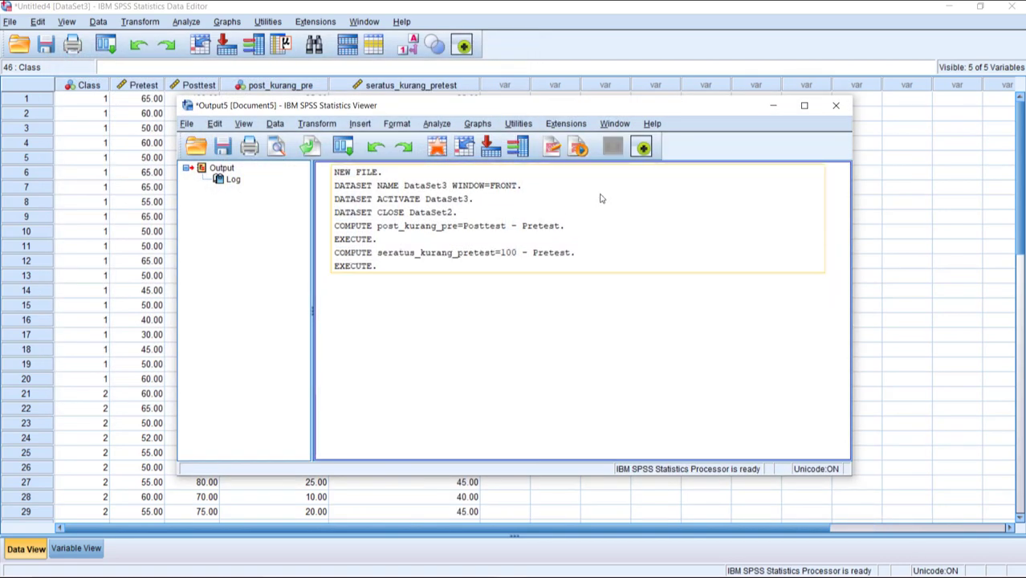
{"action": "left_click", "coordinate": [771, 107]}
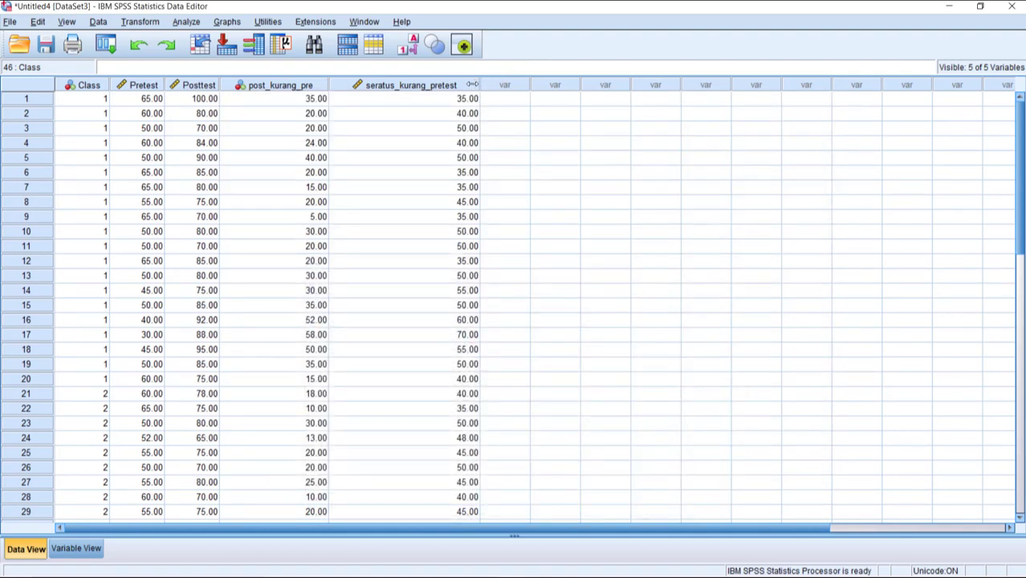
{"action": "left_click_drag", "start_coordinate": [478, 84], "coordinate": [447, 85]}
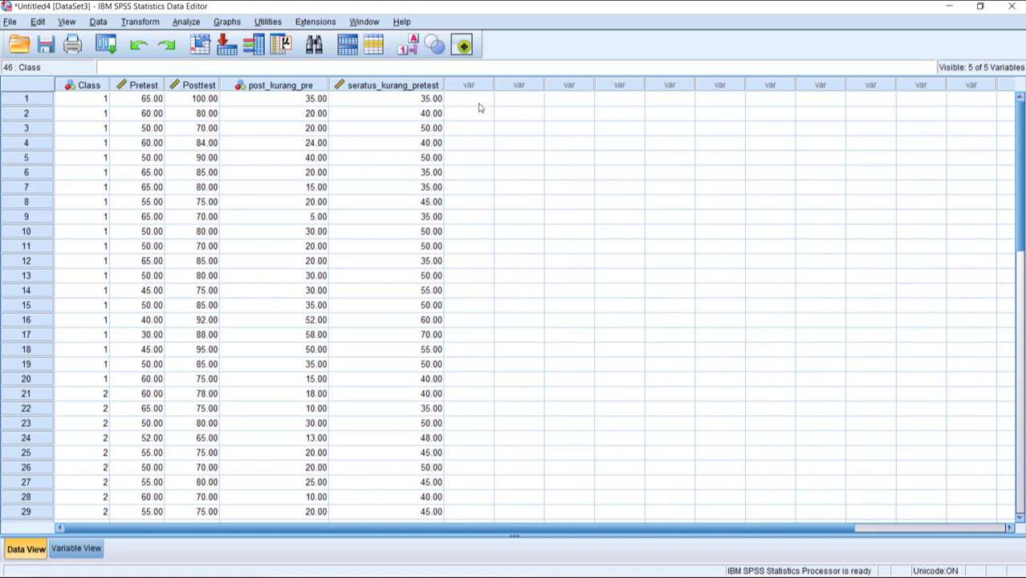
Step: Start another variable computation with the previous settings cleared and name the target variable NGain_Score
{"action": "left_click", "coordinate": [146, 26]}
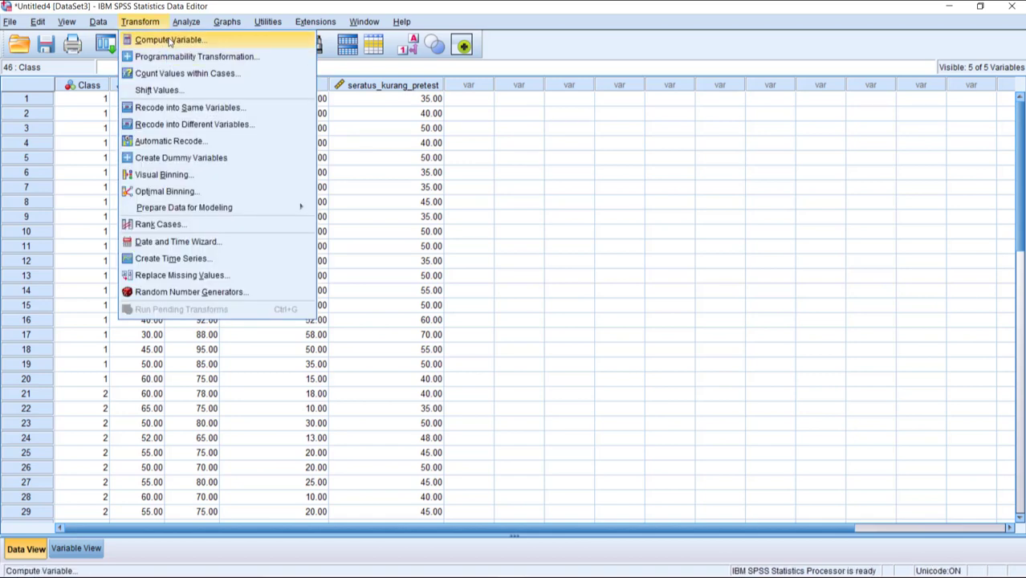
{"action": "left_click", "coordinate": [169, 41]}
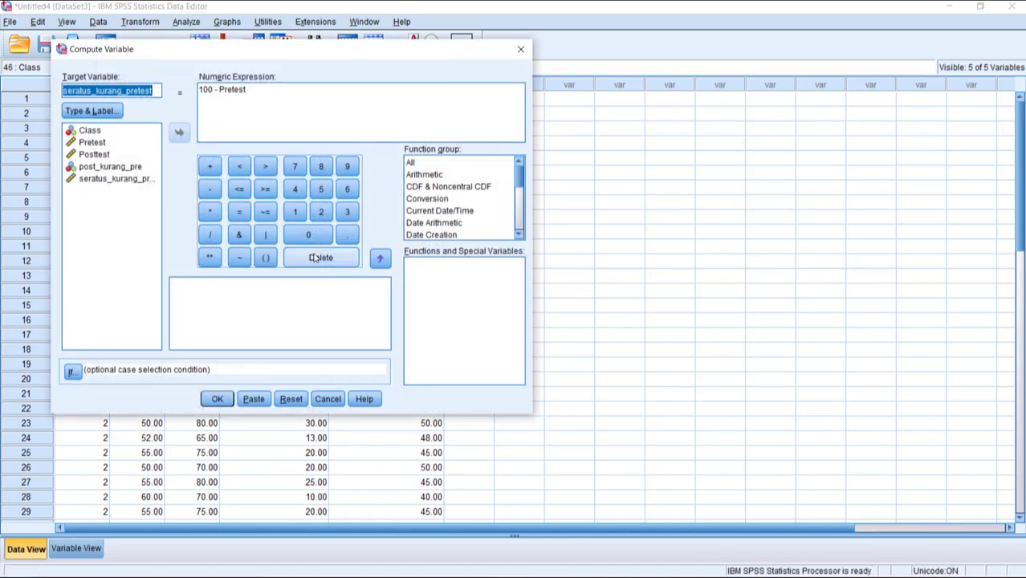
{"action": "left_click", "coordinate": [290, 399]}
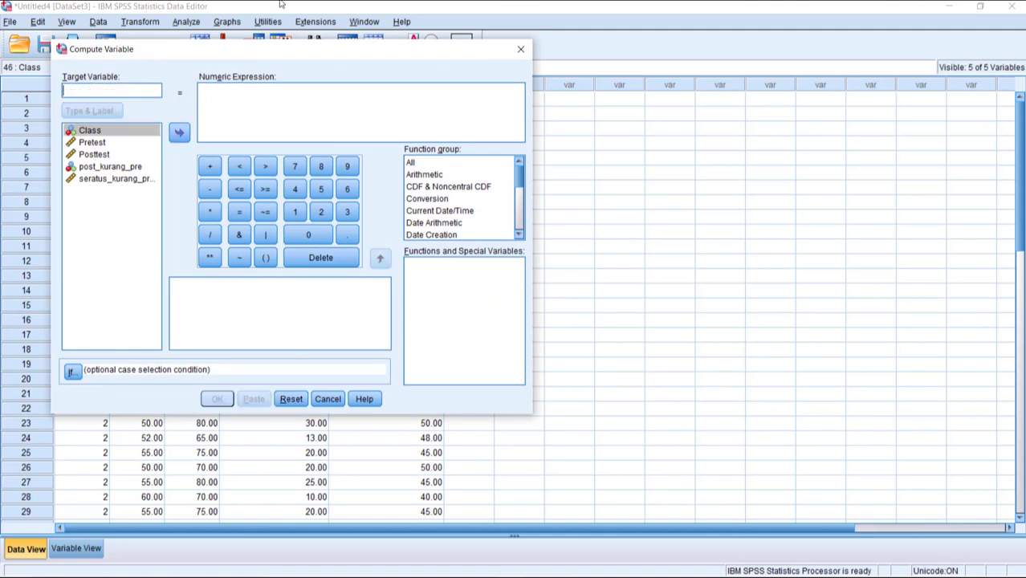
{"action": "left_click_drag", "start_coordinate": [277, 50], "coordinate": [429, 92]}
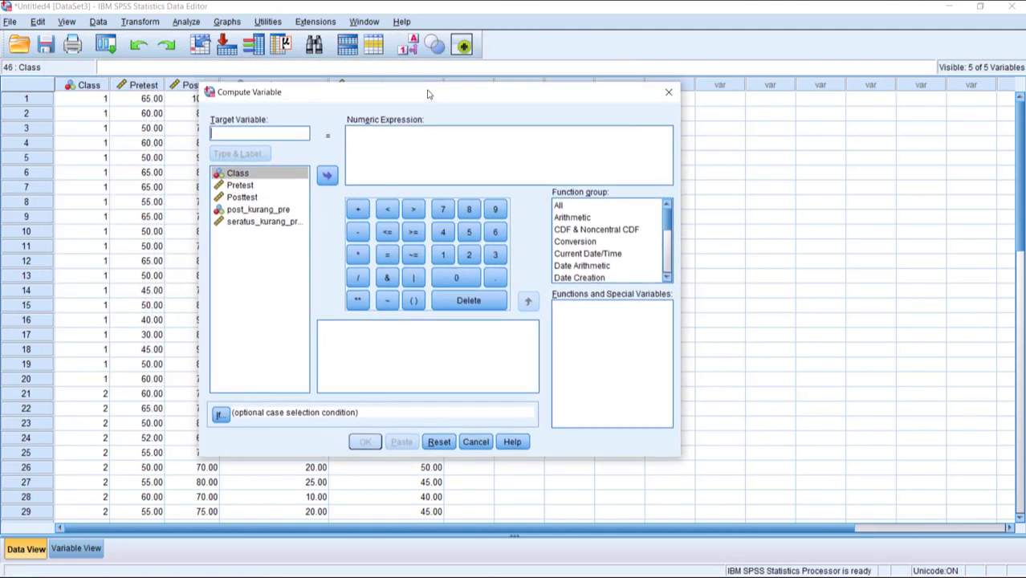
{"action": "left_click", "coordinate": [265, 135]}
{"action": "type", "text": "N"}
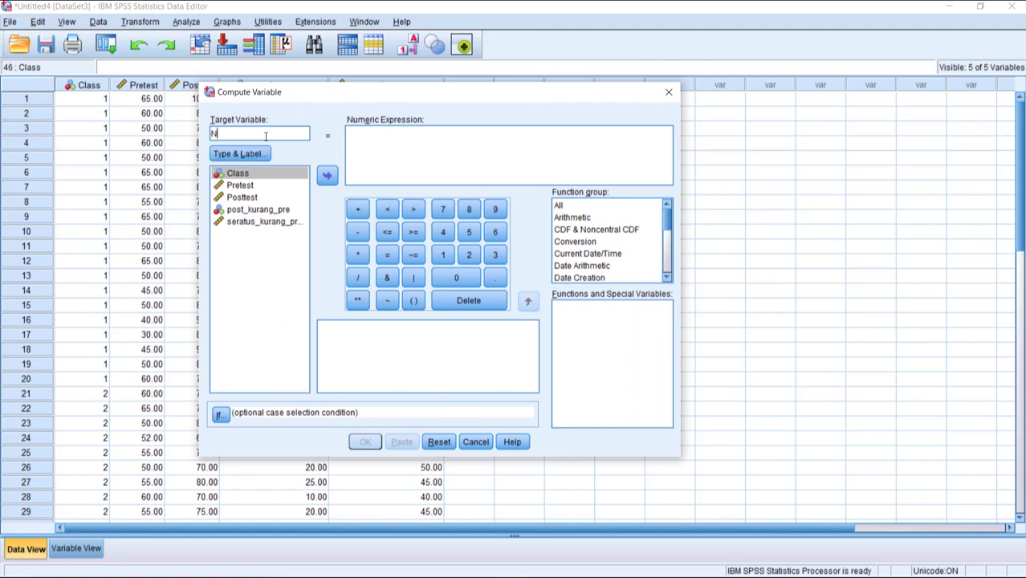
{"action": "type", "text": "Gain_Score"}
Step: Define NGain_Score as post_kurang_pre / seratus_kurang_pretest, run the computation, and minimize the output window
{"action": "left_click", "coordinate": [371, 142]}
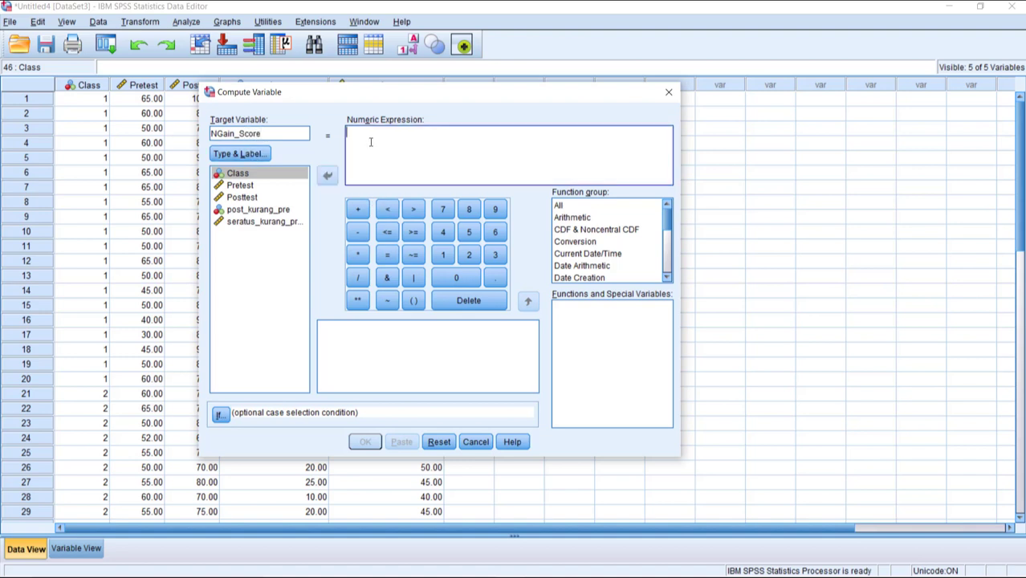
{"action": "left_click", "coordinate": [261, 211]}
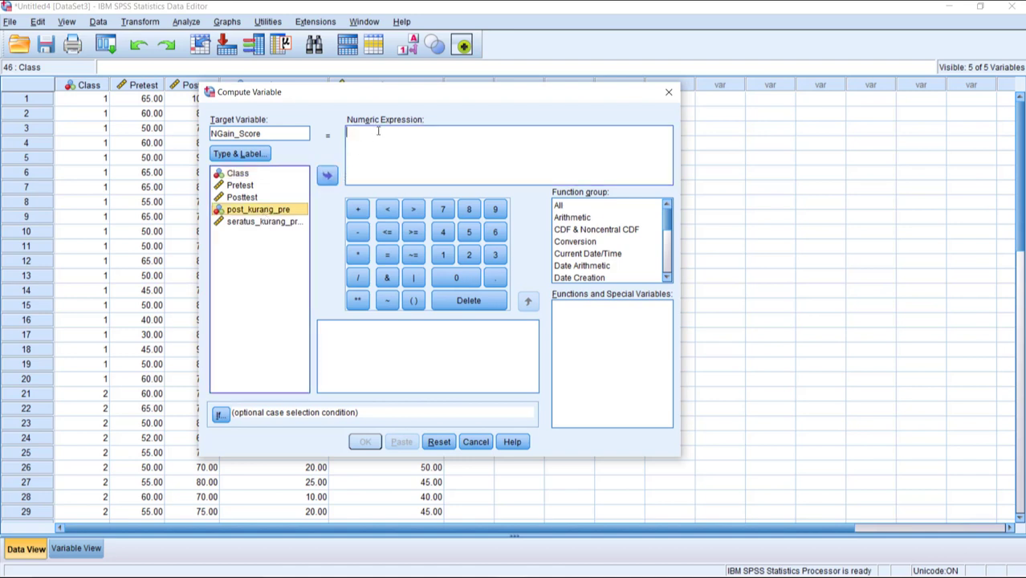
{"action": "left_click", "coordinate": [327, 176]}
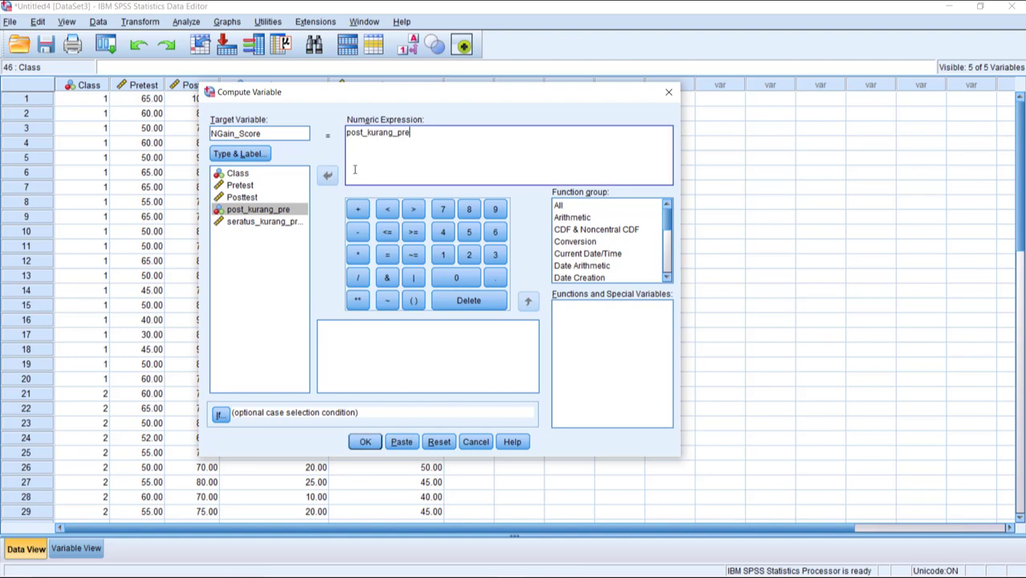
{"action": "left_click", "coordinate": [358, 277]}
{"action": "left_click", "coordinate": [285, 222]}
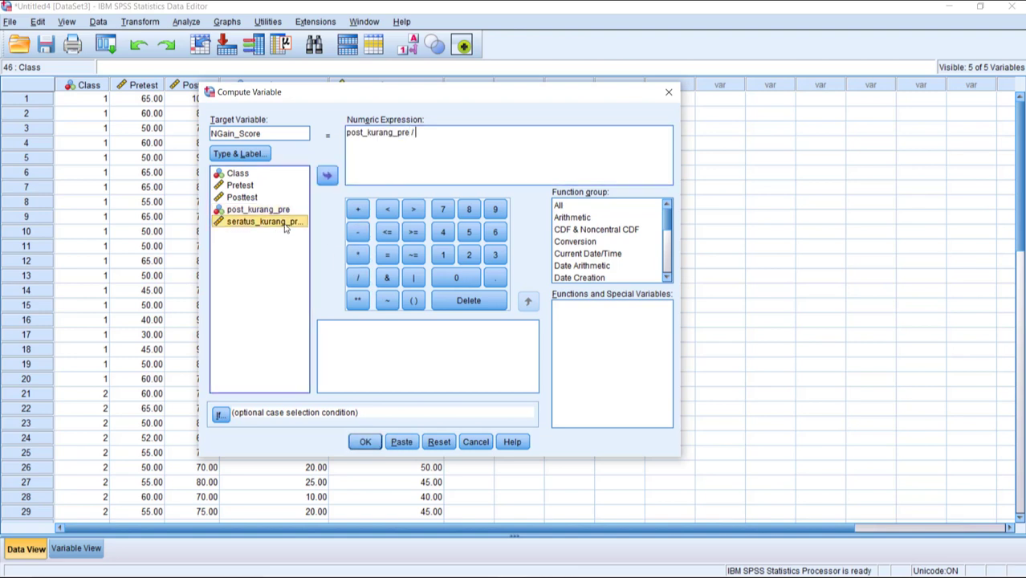
{"action": "left_click", "coordinate": [327, 176]}
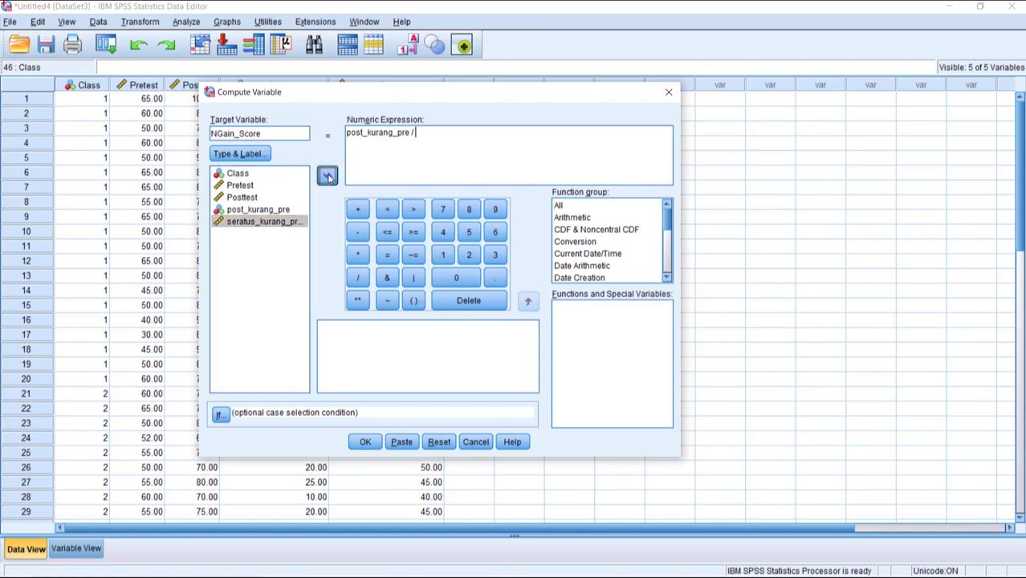
{"action": "left_click", "coordinate": [365, 442]}
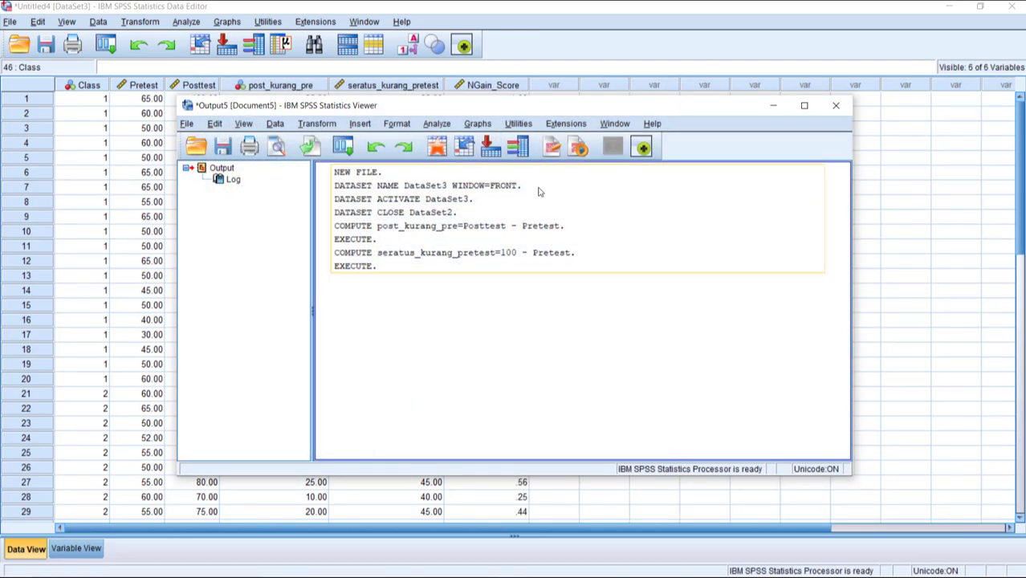
{"action": "left_click", "coordinate": [774, 105]}
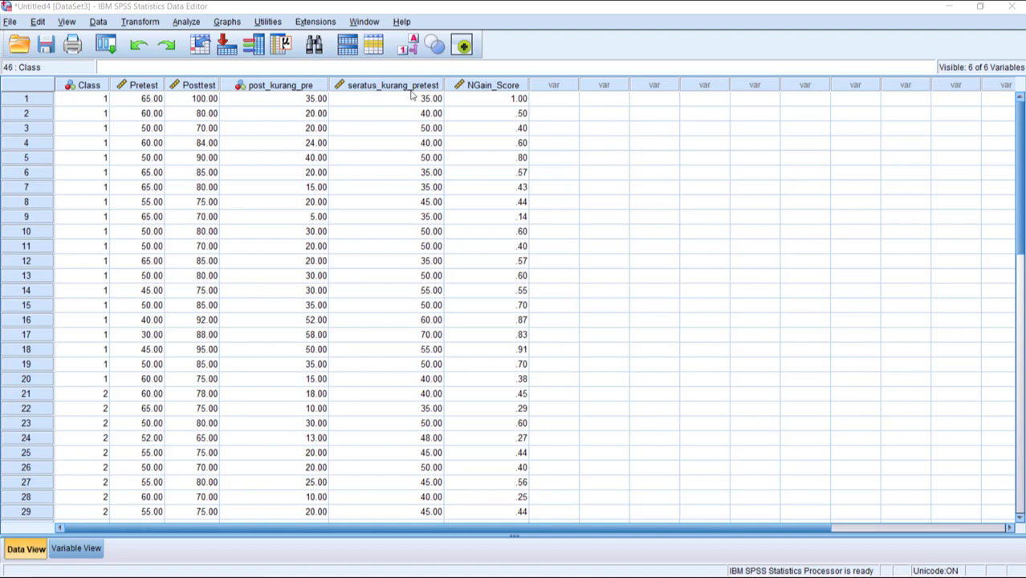
Step: Start another variable computation with the previous settings cleared and name the target variable NGain_Persen
{"action": "left_click", "coordinate": [141, 23]}
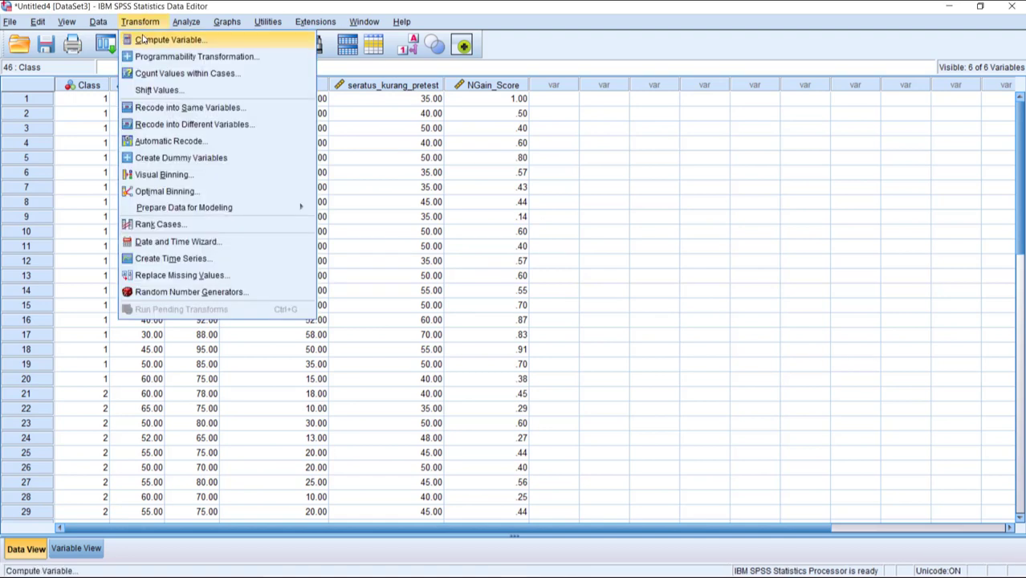
{"action": "left_click", "coordinate": [141, 39]}
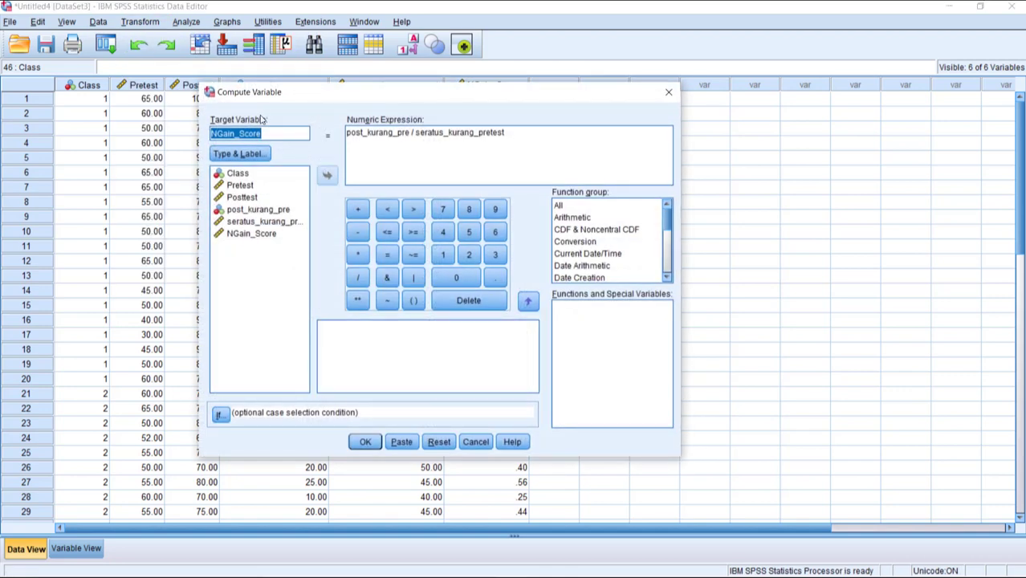
{"action": "left_click", "coordinate": [439, 441]}
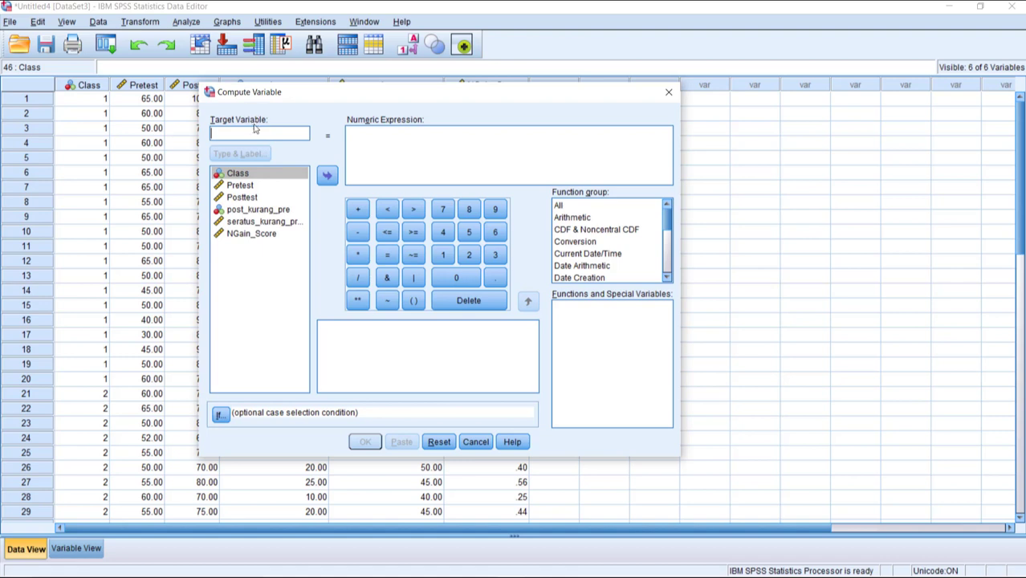
{"action": "type", "text": "N"}
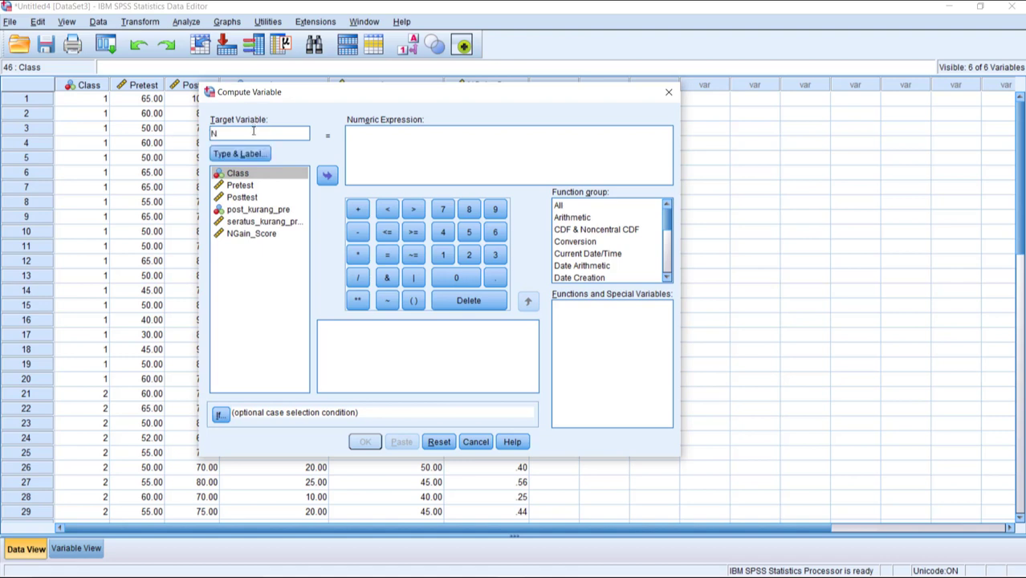
{"action": "type", "text": "Gain_Persen"}
Step: Define NGain_Persen as NGain_Score * 100, run the computation, and minimize the output window
{"action": "left_click", "coordinate": [375, 142]}
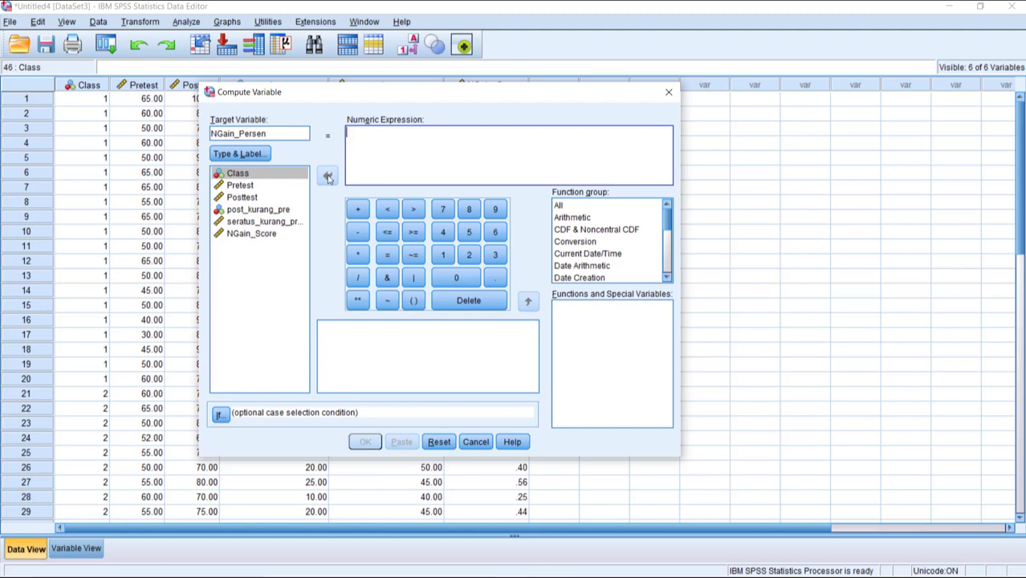
{"action": "double_click", "coordinate": [245, 235]}
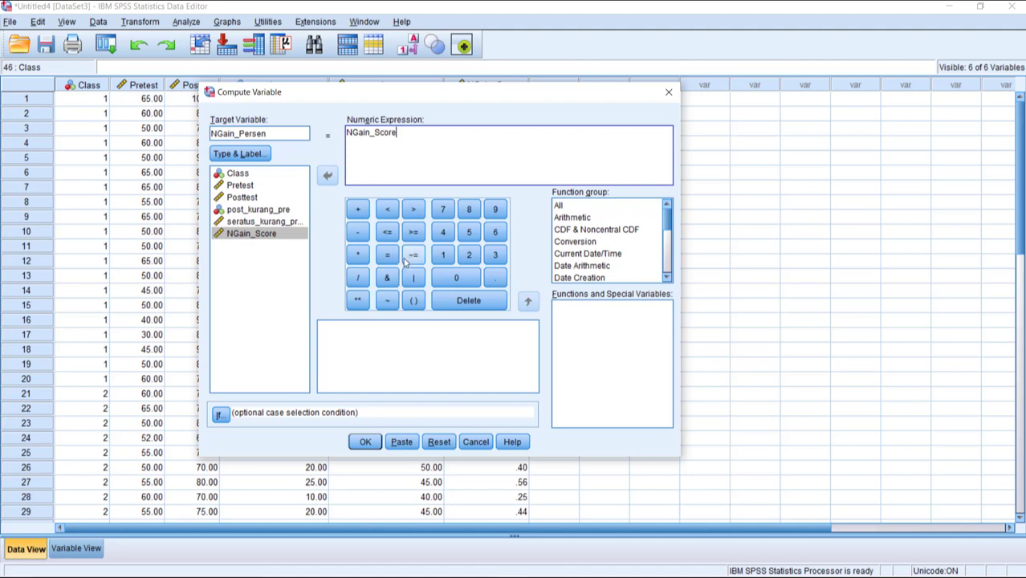
{"action": "left_click", "coordinate": [359, 255]}
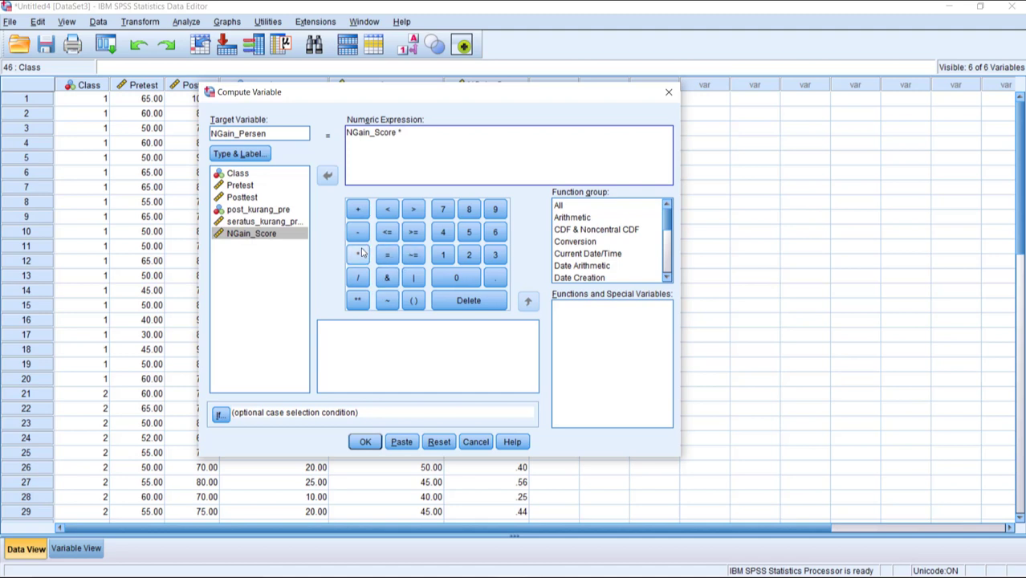
{"action": "type", "text": "100"}
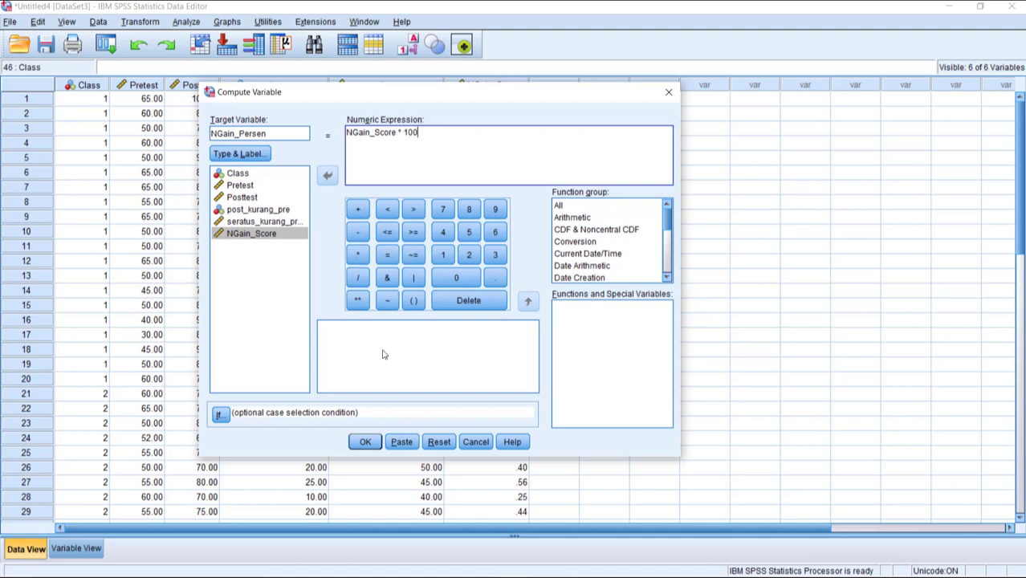
{"action": "left_click", "coordinate": [370, 445]}
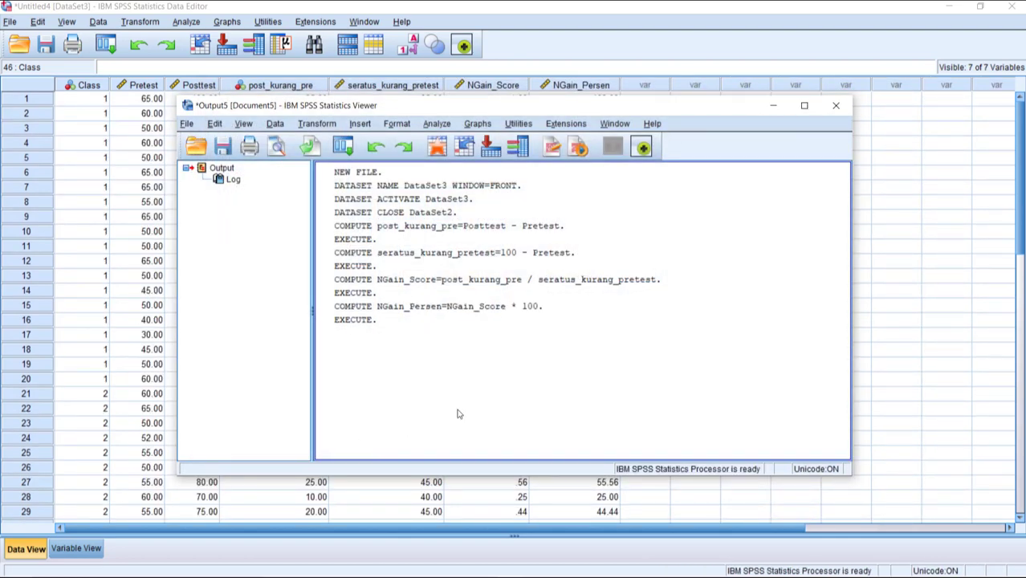
{"action": "left_click", "coordinate": [775, 106]}
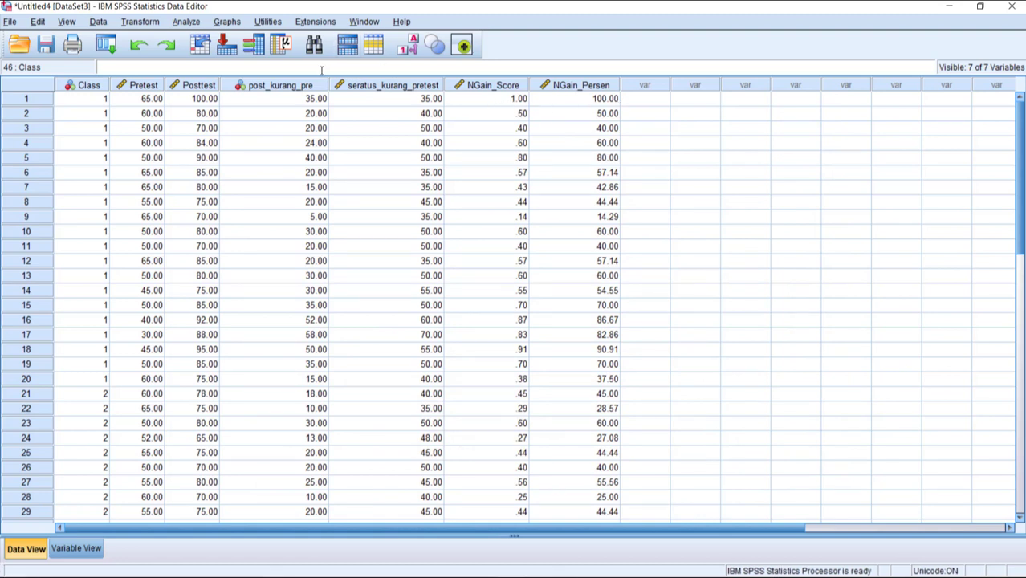
Step: Start an Explore analysis under descriptive statistics and set NGain_Persen as the dependent variable
{"action": "left_click", "coordinate": [185, 22]}
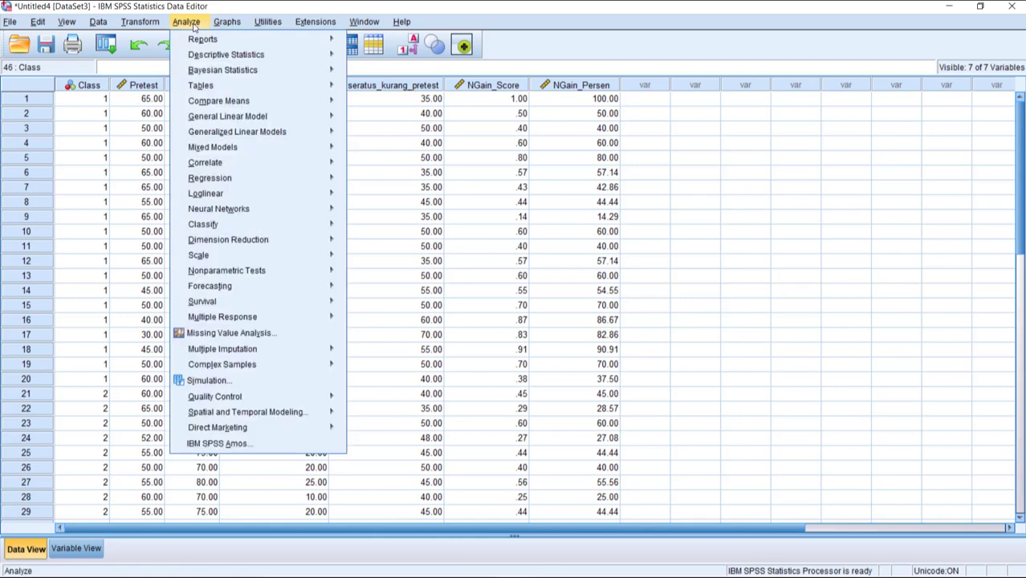
{"action": "mouse_move", "coordinate": [190, 54]}
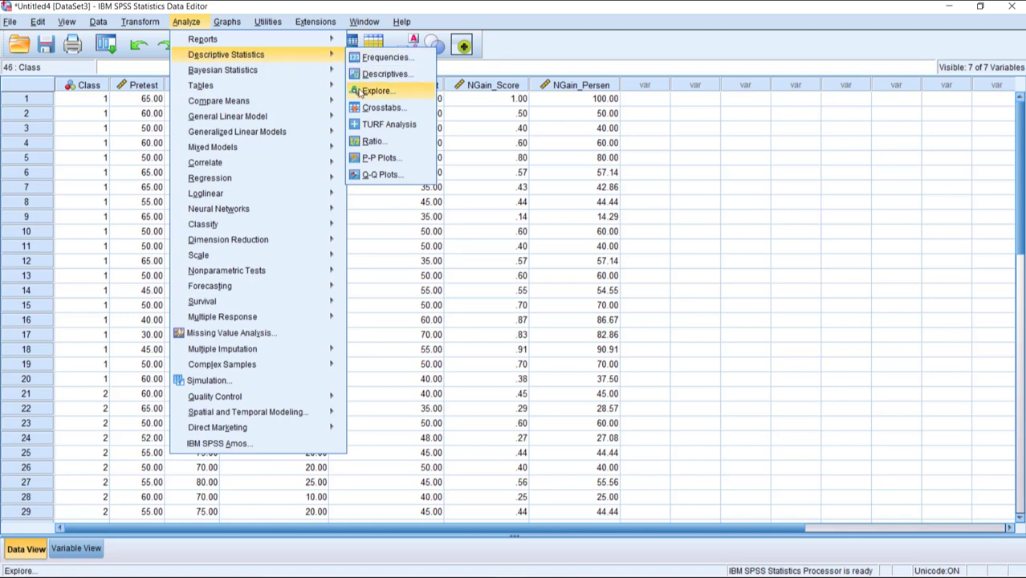
{"action": "left_click", "coordinate": [375, 90]}
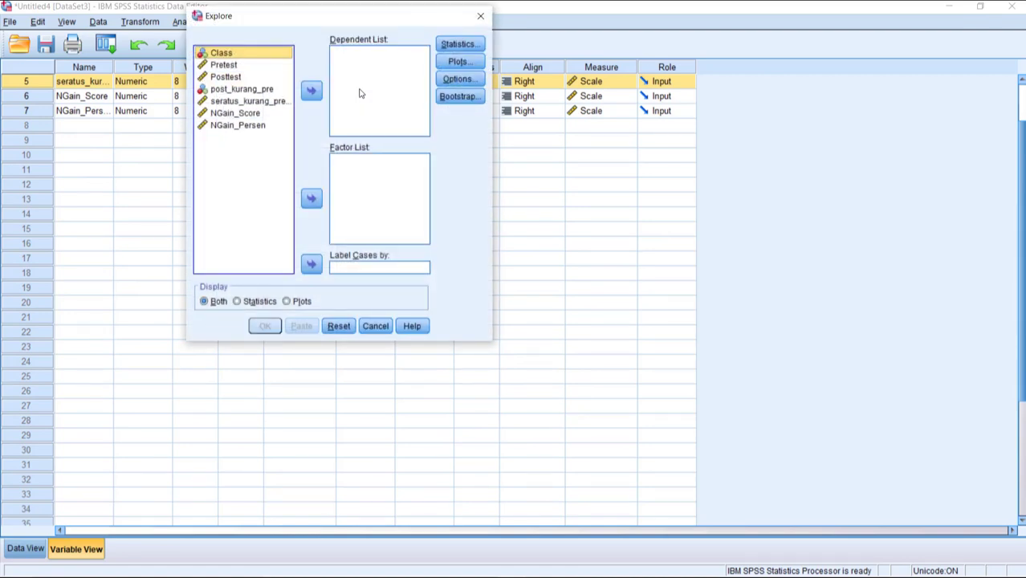
{"action": "left_click", "coordinate": [257, 126]}
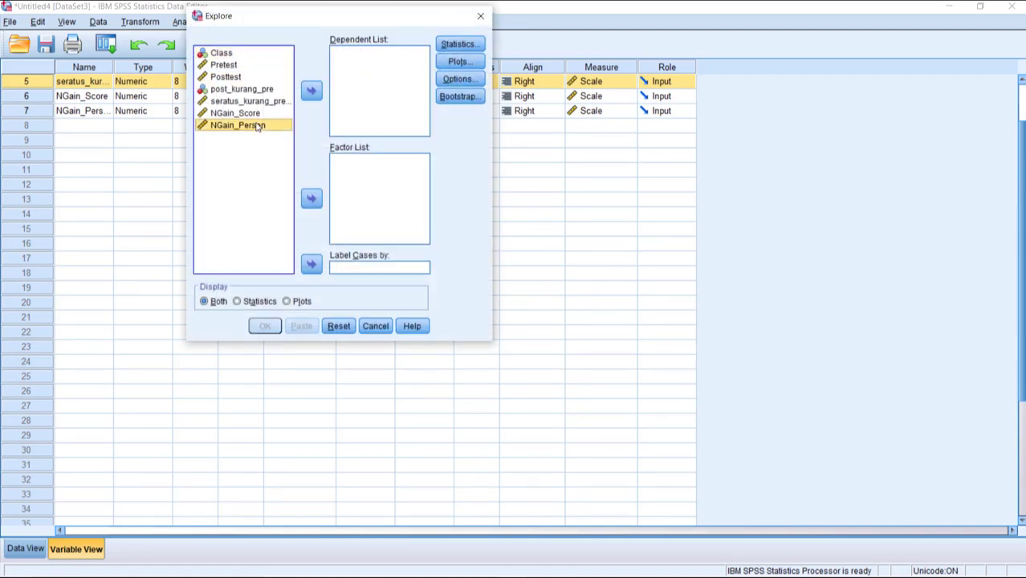
{"action": "left_click", "coordinate": [311, 91]}
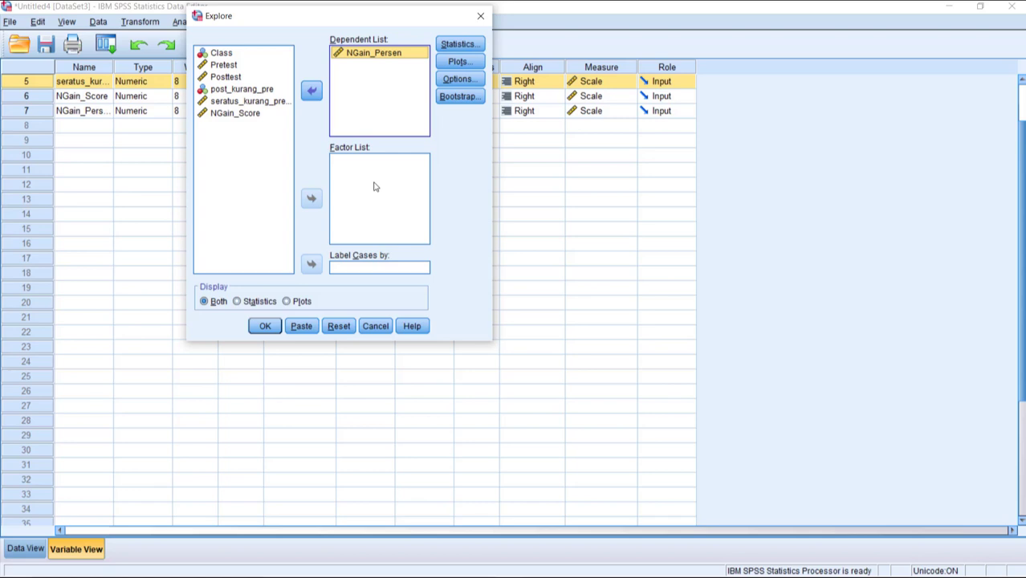